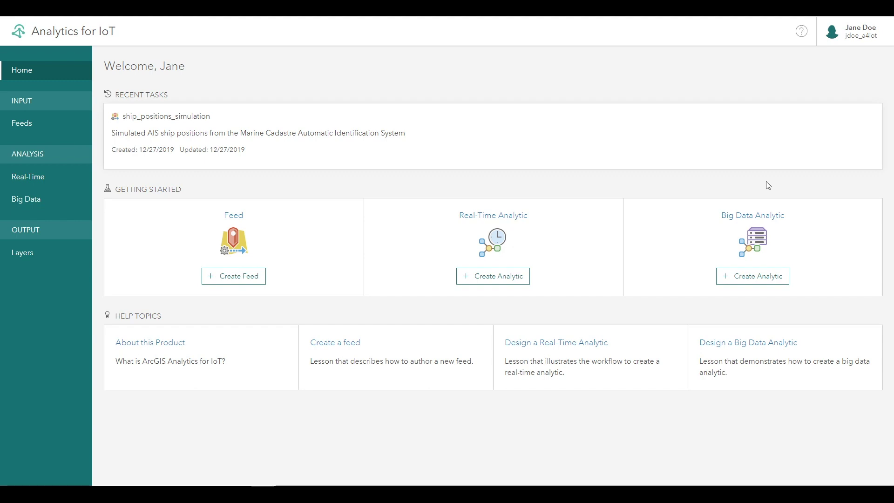
- Start a new real-time analytic using the existing ship_positions_simulation feed as input
click(21, 125)
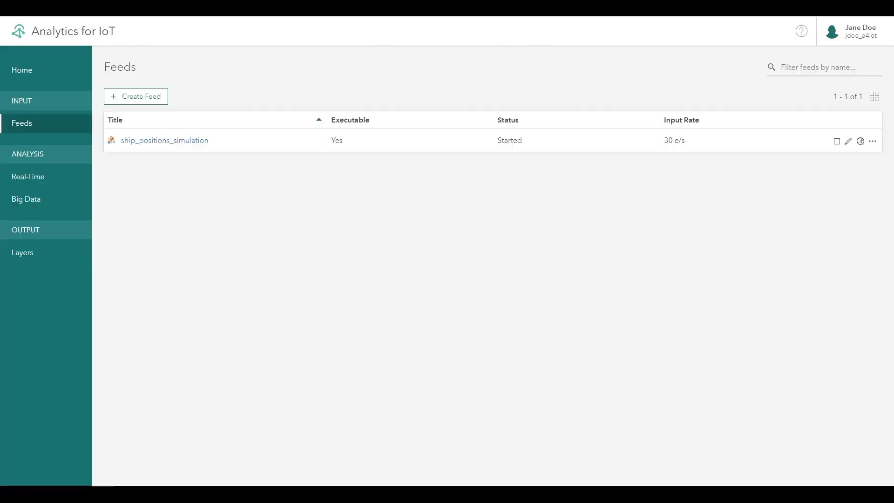
click(45, 79)
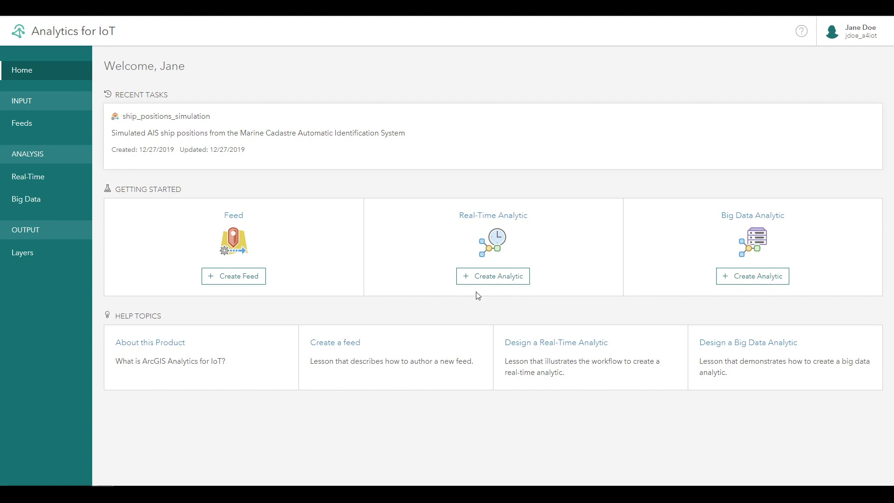
click(507, 282)
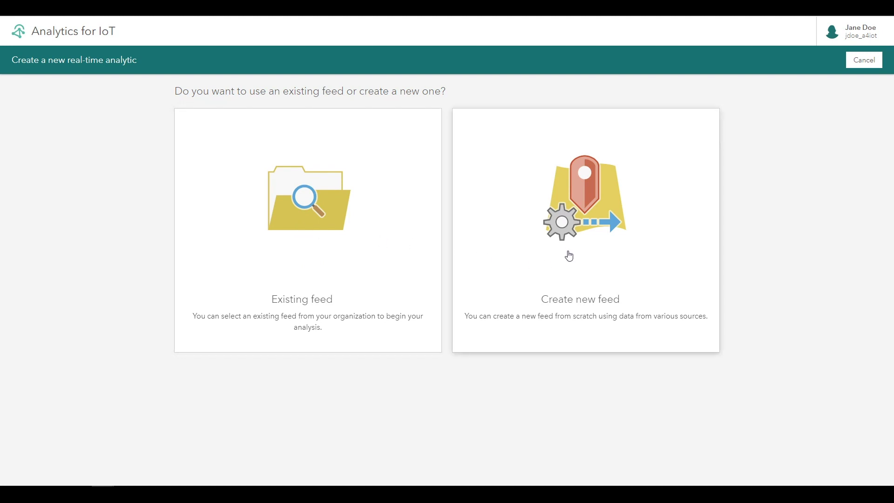
click(296, 229)
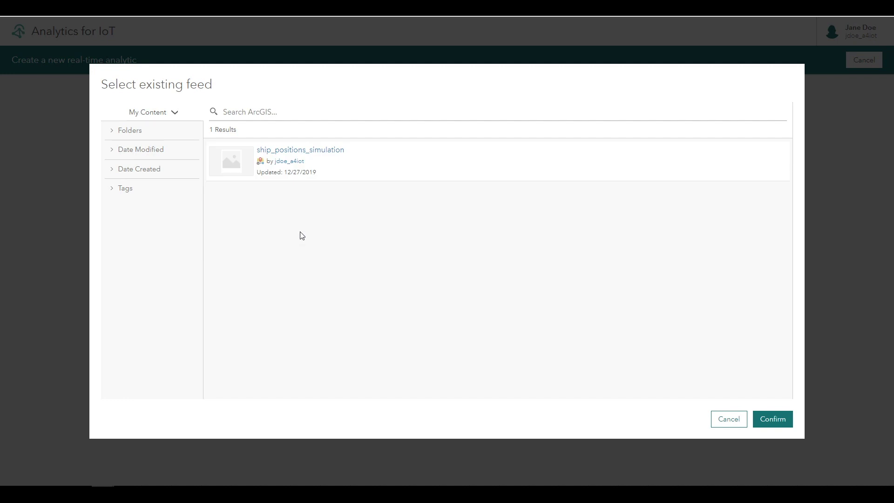
click(324, 156)
click(762, 418)
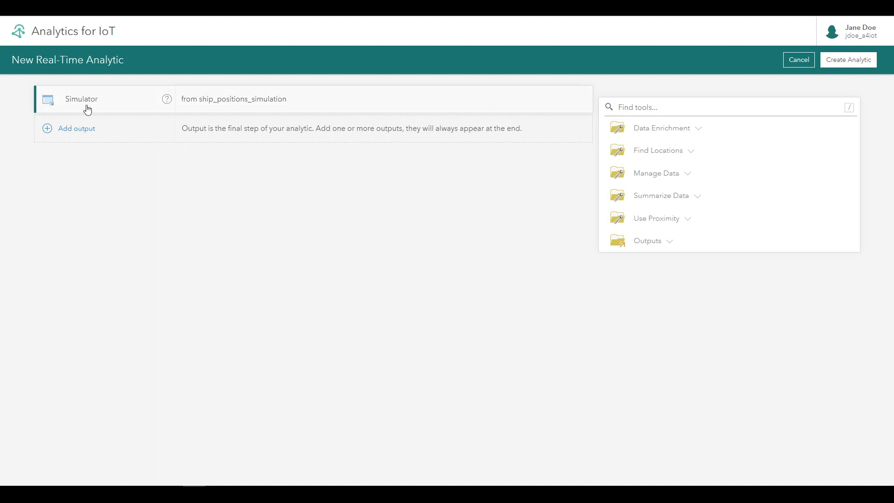
- Review the Simulator input's settings, then begin creating the analytic
click(106, 104)
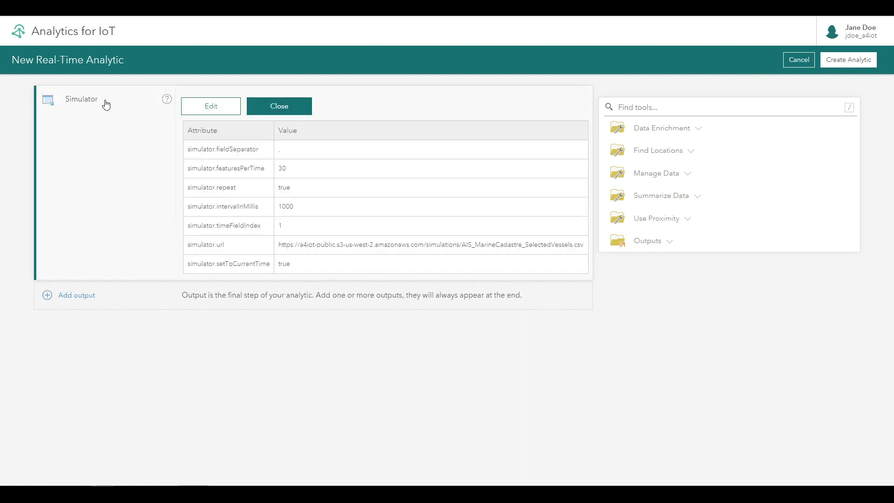
click(106, 104)
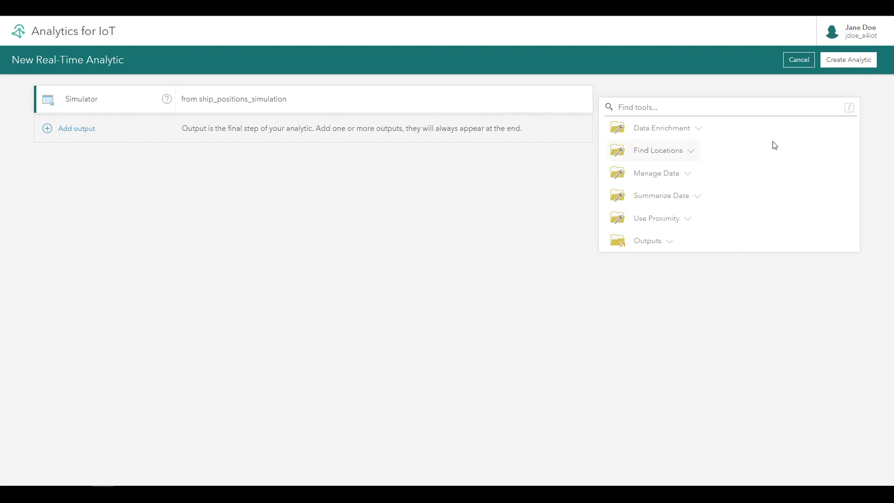
click(838, 63)
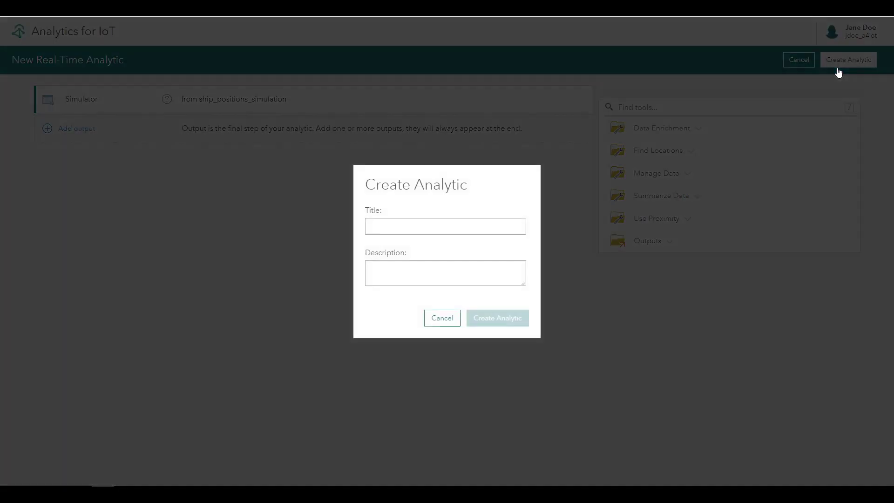
- Title the analytic 'AIS Real Time Processing', paste its AIS-filtering description, and create it
click(434, 226)
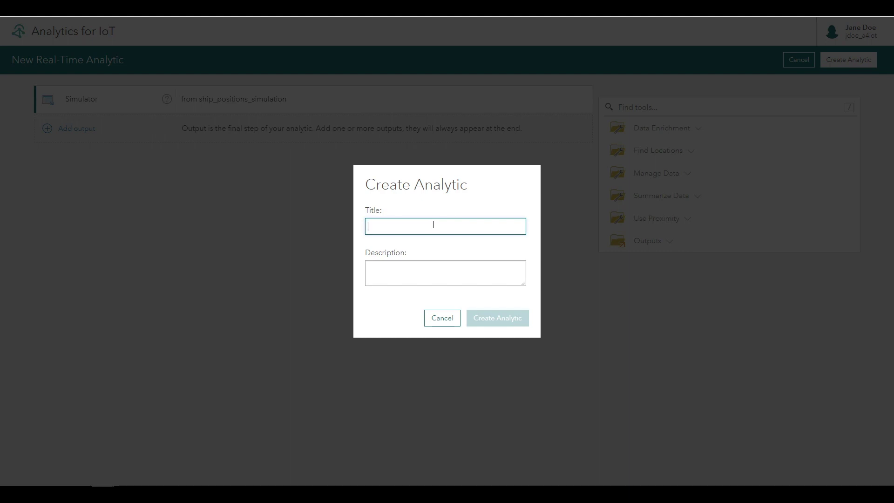
text(AIS Real Time Processing)
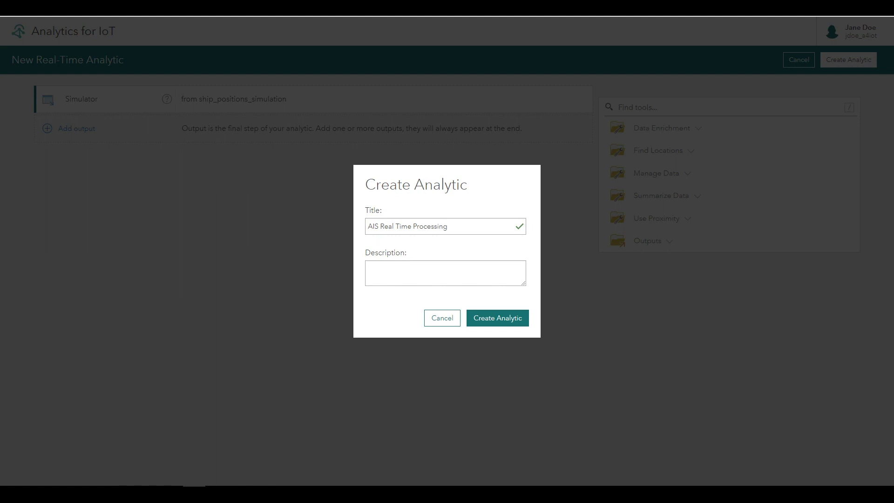
click(419, 275)
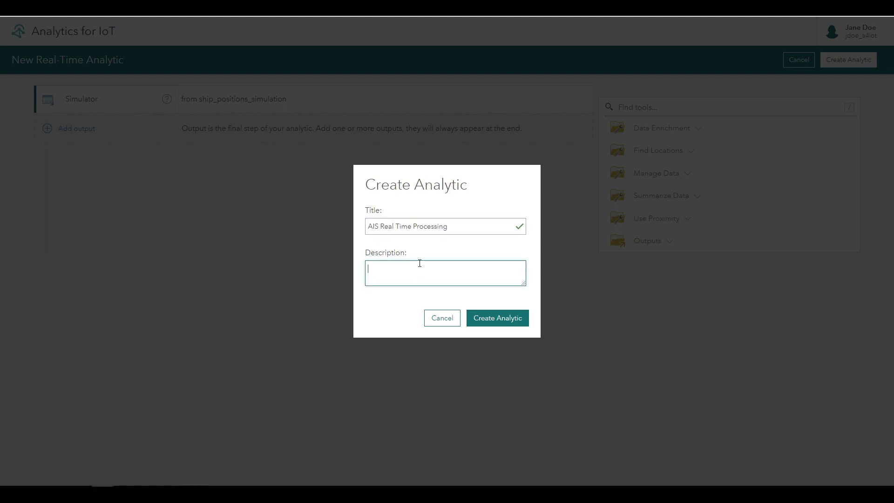
text(Filter and modify incoming AIS data with streaming output and feature storage)
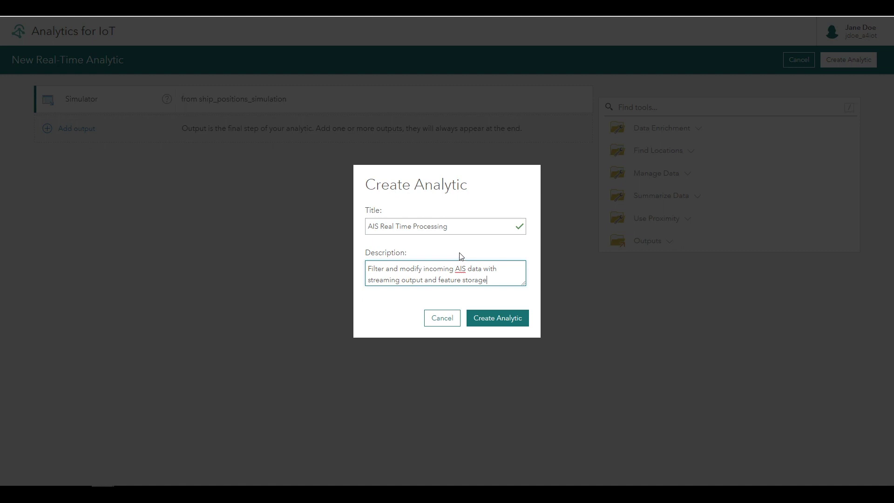
click(498, 317)
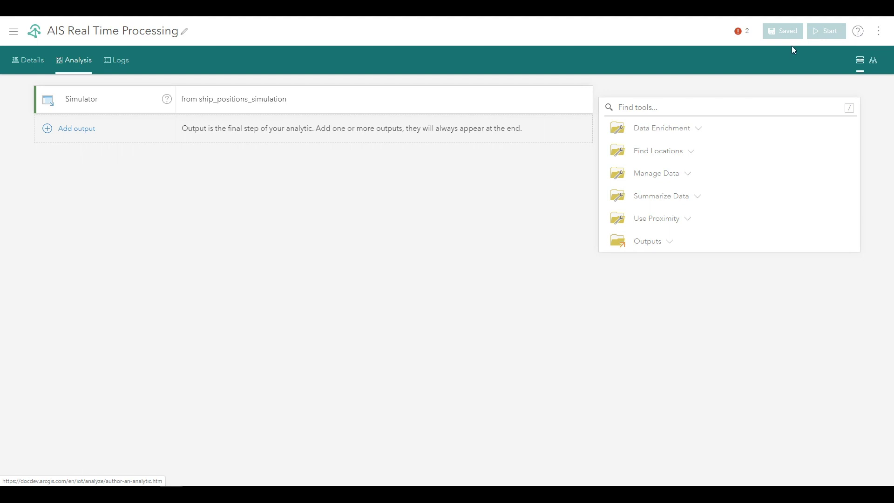
- Check the error indicator listing the missing steps in the new analytic
mouse_move(738, 31)
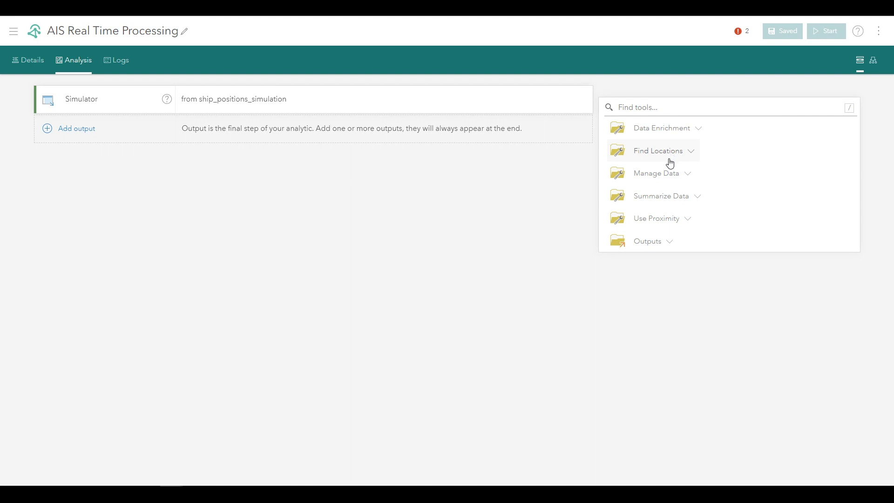
- Add a Join Features step from Summarize Data and open its join data source chooser
click(675, 199)
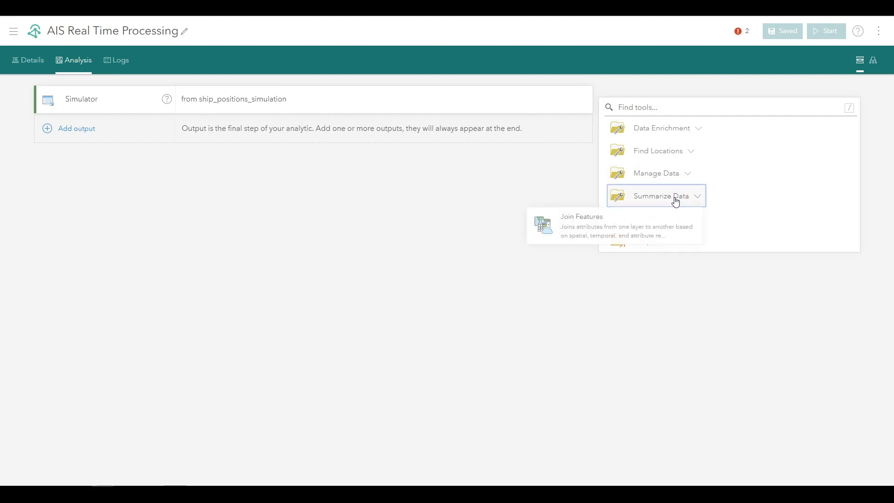
click(604, 231)
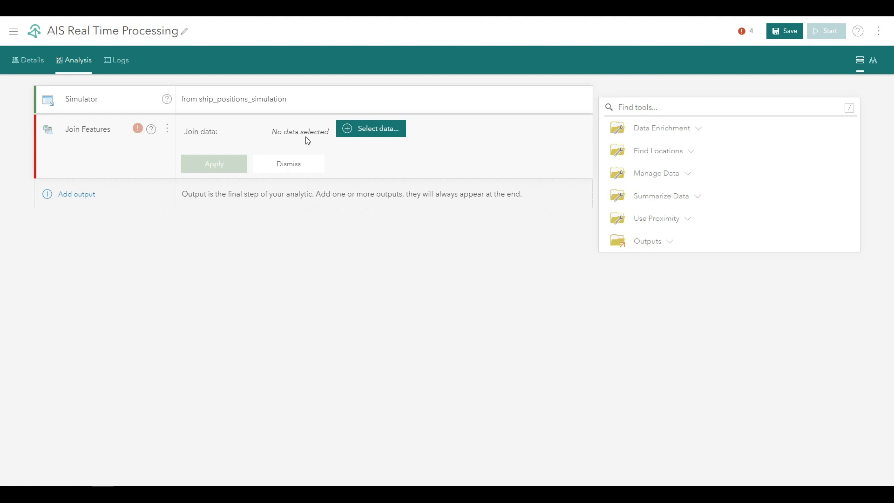
click(373, 135)
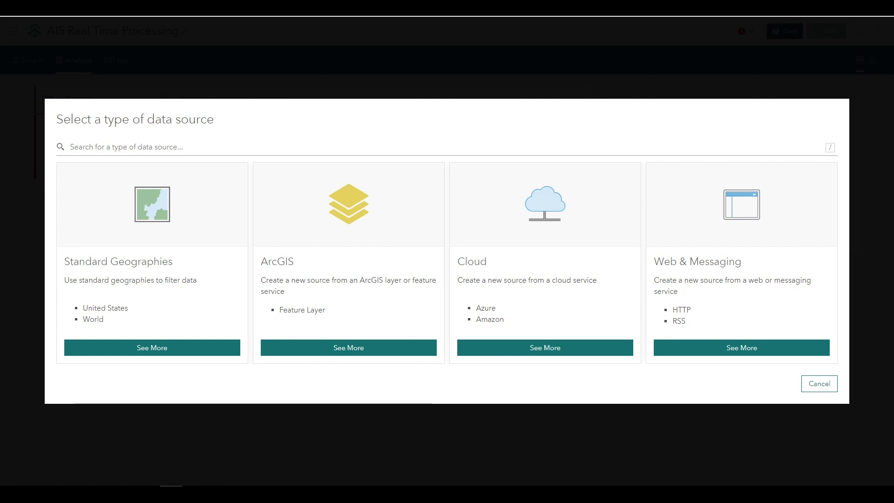
- Browse the Standard Geographies sources, then pick an ArcGIS Feature Layer as the join data
click(139, 347)
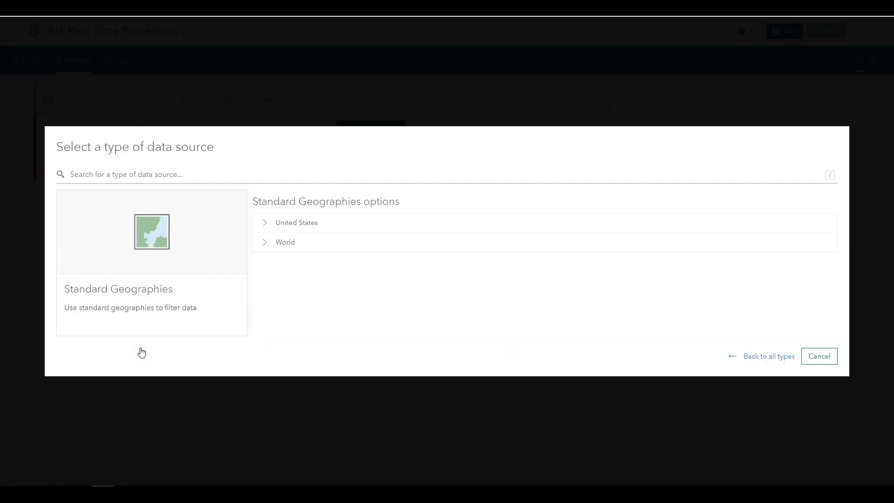
click(337, 226)
click(337, 204)
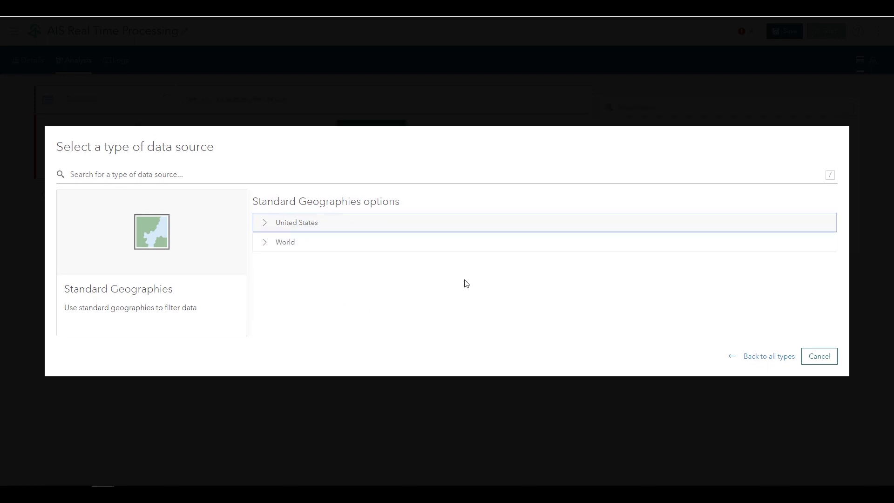
click(748, 359)
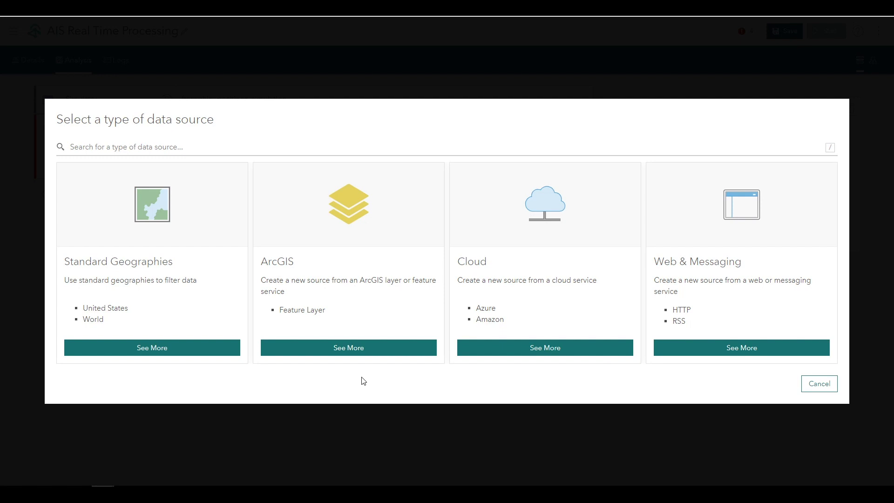
click(298, 354)
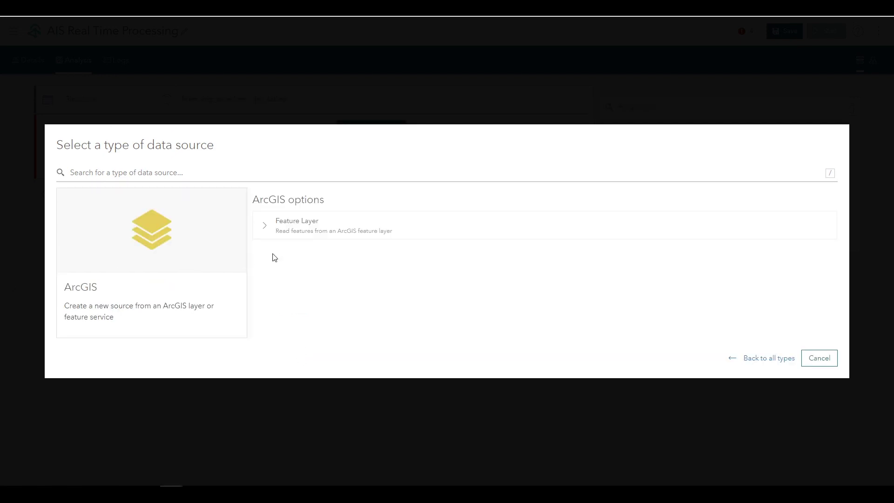
click(368, 231)
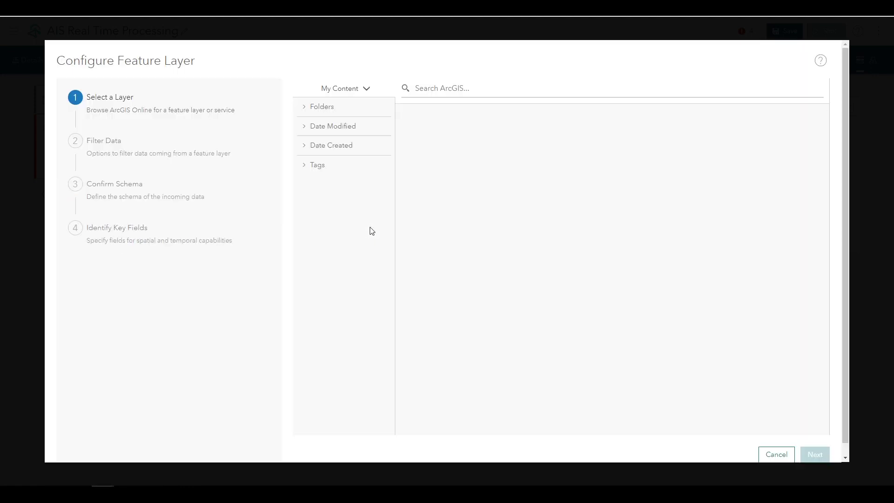
- Load the US_Coast_Guard_Districts layer by its FeatureServer URL and continue
click(366, 89)
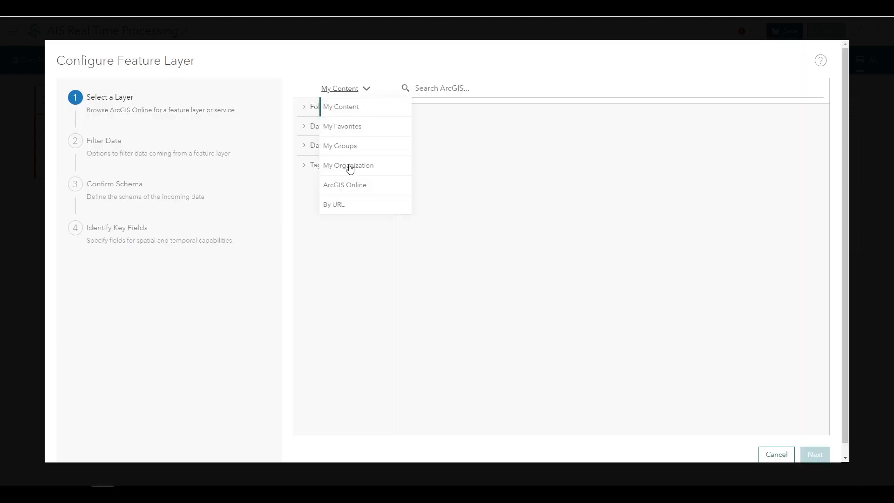
click(336, 207)
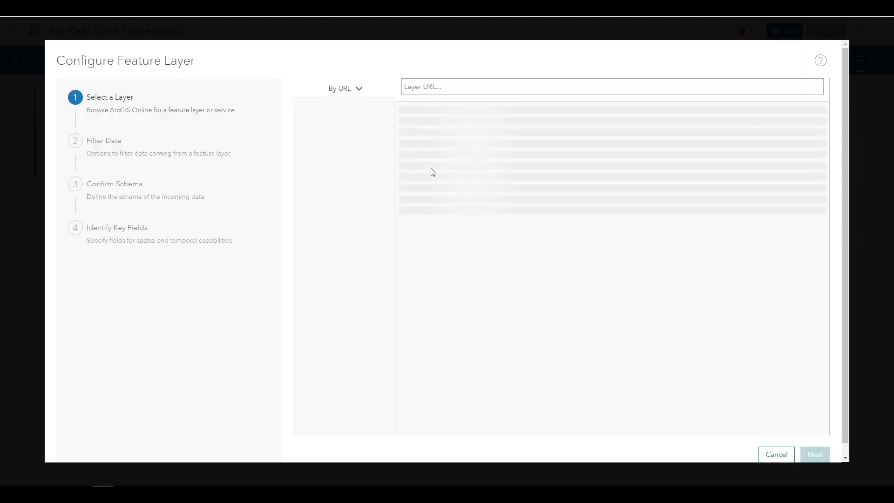
click(433, 87)
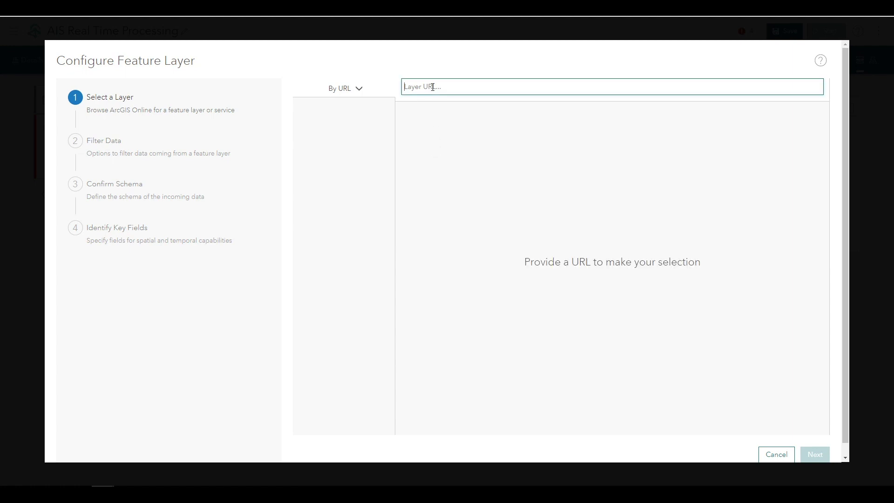
text(https://services2.arcgis.com/FiaPA4ga0iQKduv3/arcgis/rest/services/US_Coast_Guard_Districts/FeatureServer)
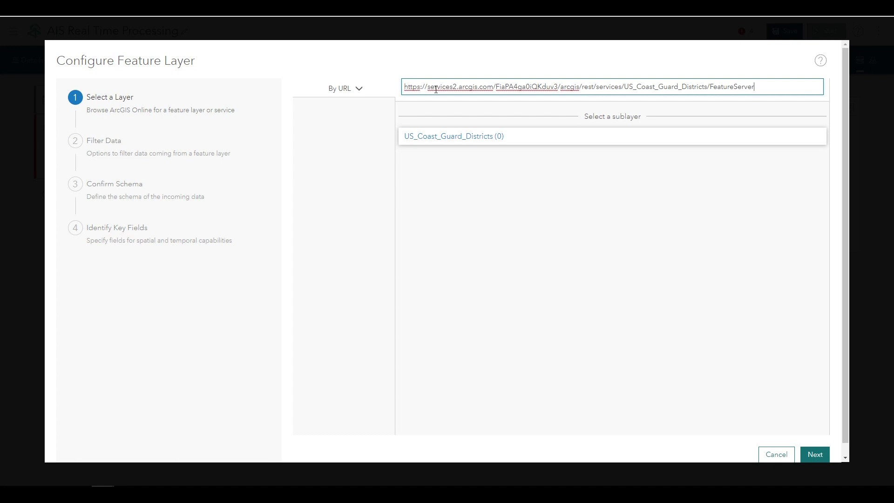
click(442, 140)
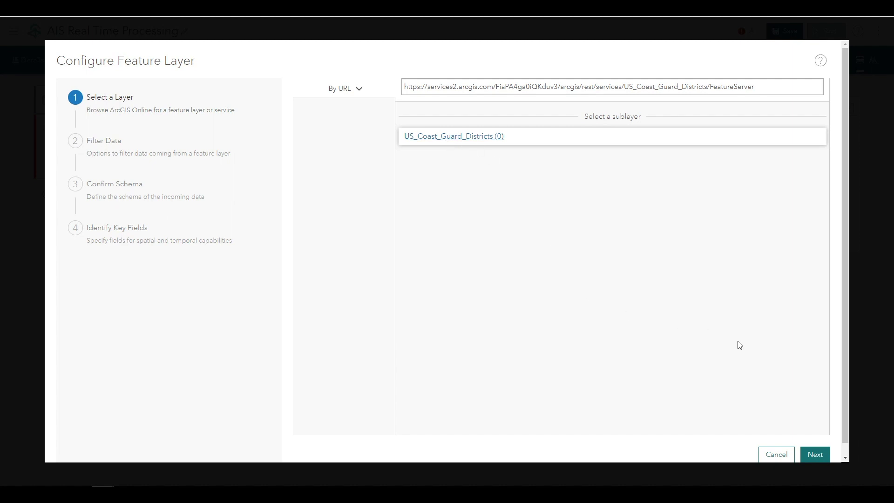
scroll(750, 343, down, 1)
click(815, 442)
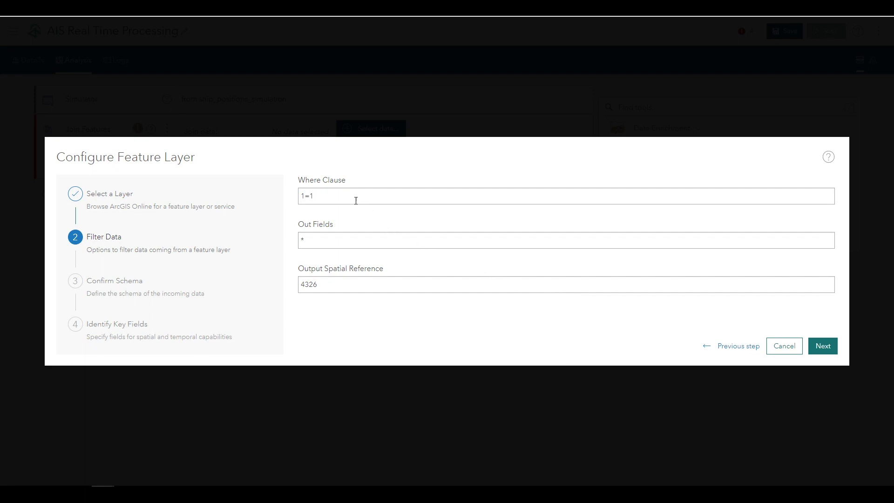
- Keep Where Clause 1=1, Out Fields * and spatial reference 4326, then proceed to Confirm Schema
mouse_move(328, 183)
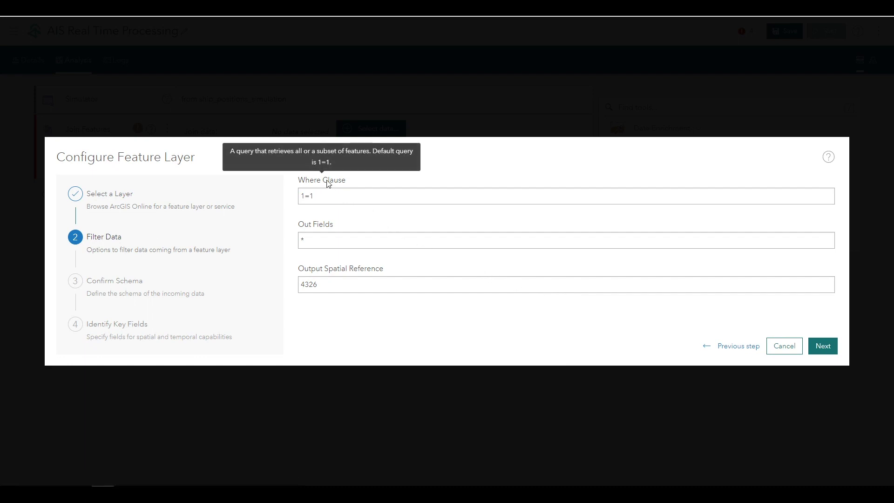
mouse_move(328, 230)
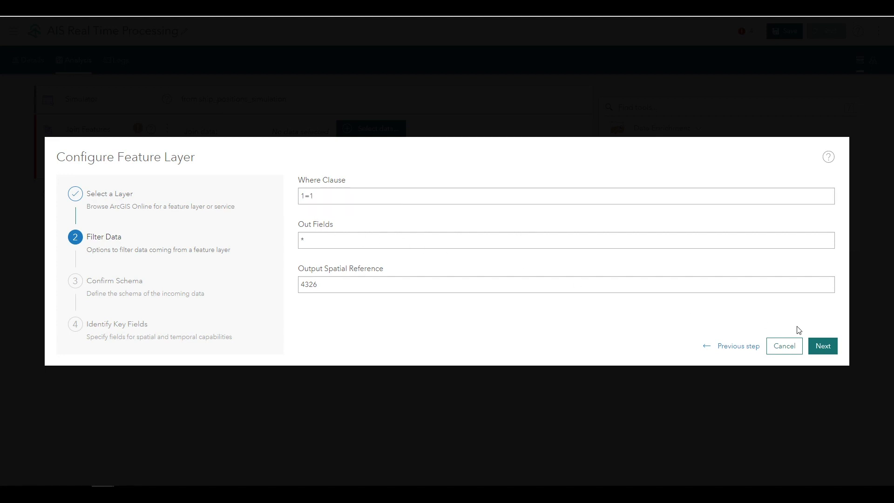
click(826, 349)
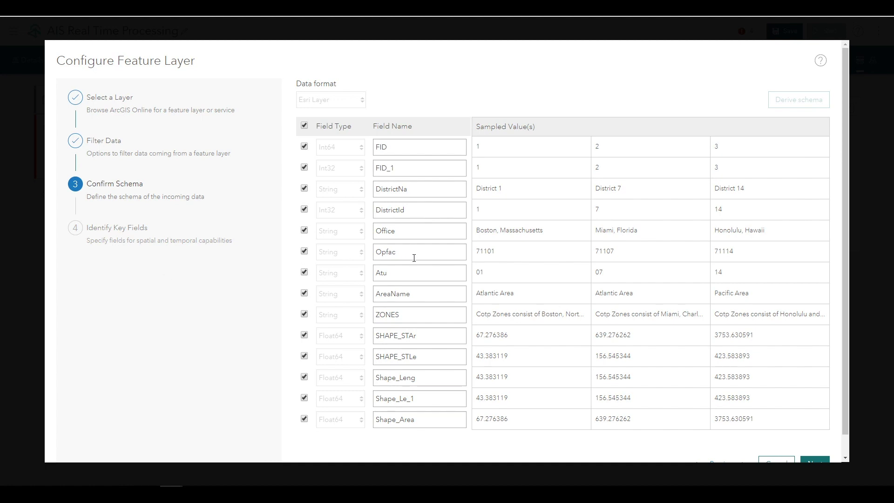
- Review the DistrictId and Office fields and accept the schema unchanged
click(417, 216)
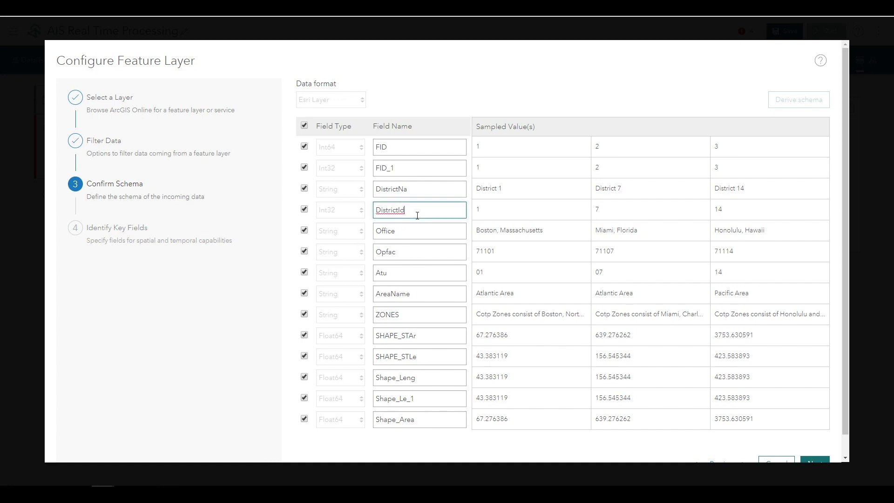
click(416, 226)
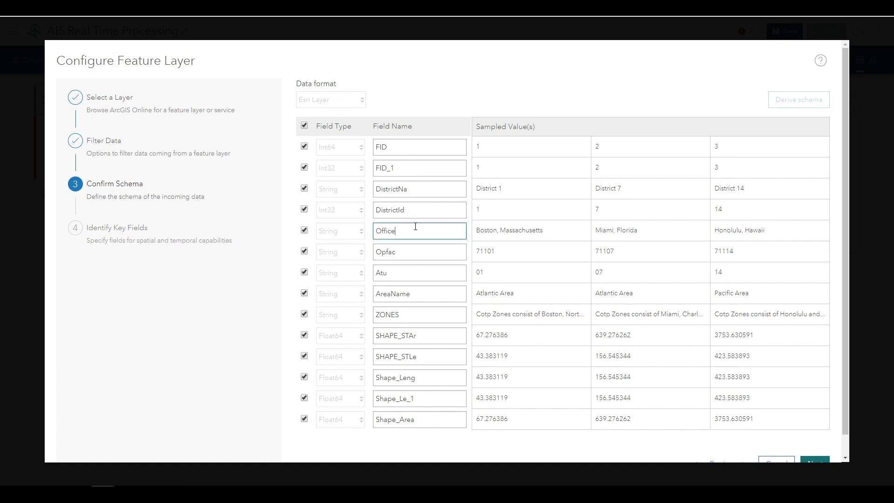
scroll(804, 440, down, 1)
click(814, 446)
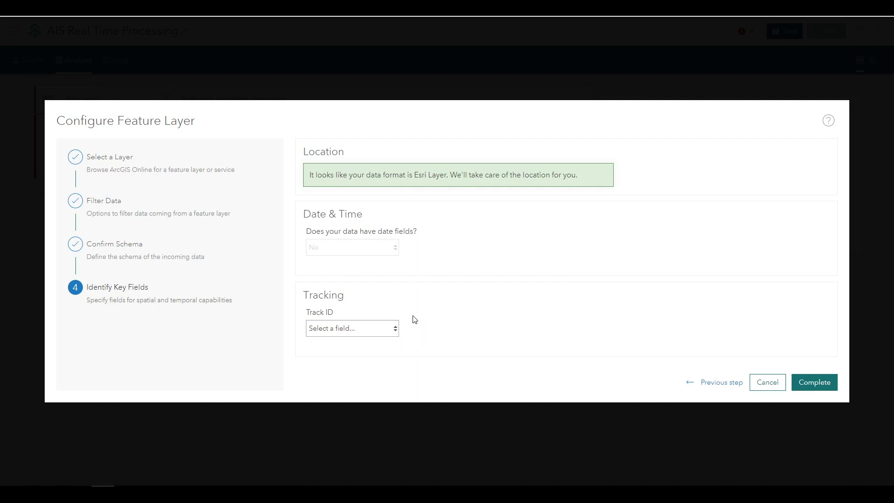
- Set Track ID to 'My data does not have a Track ID' and complete the layer setup
click(364, 337)
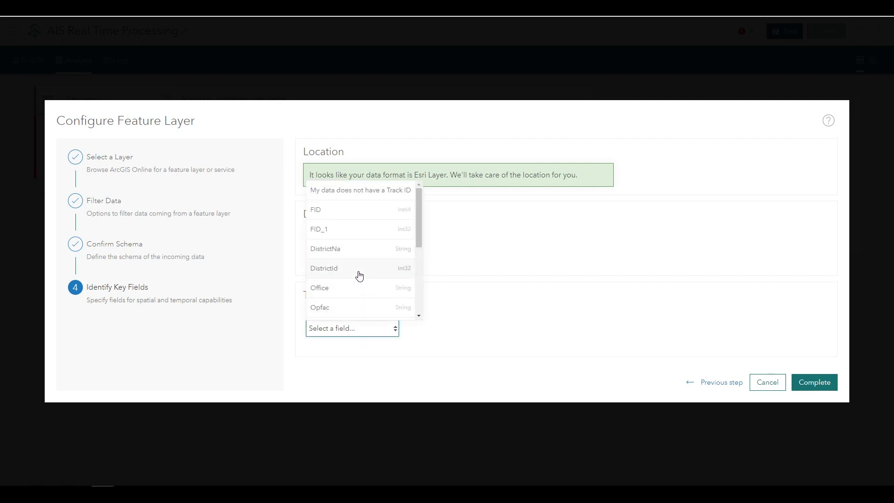
click(355, 192)
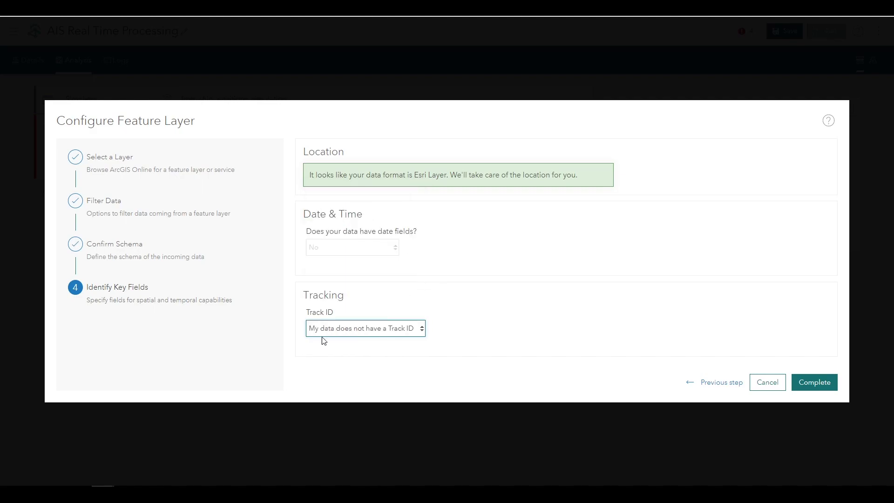
click(802, 381)
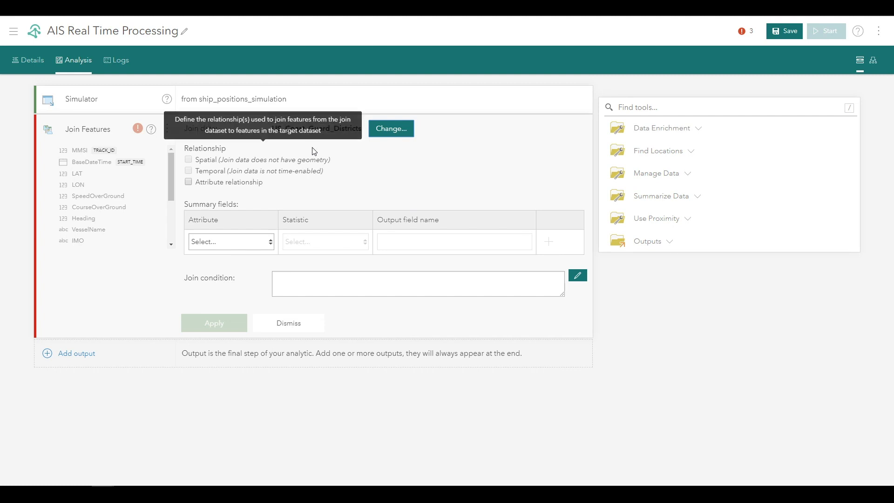
- Enable the spatial relationship so ships join districts they intersect
click(189, 161)
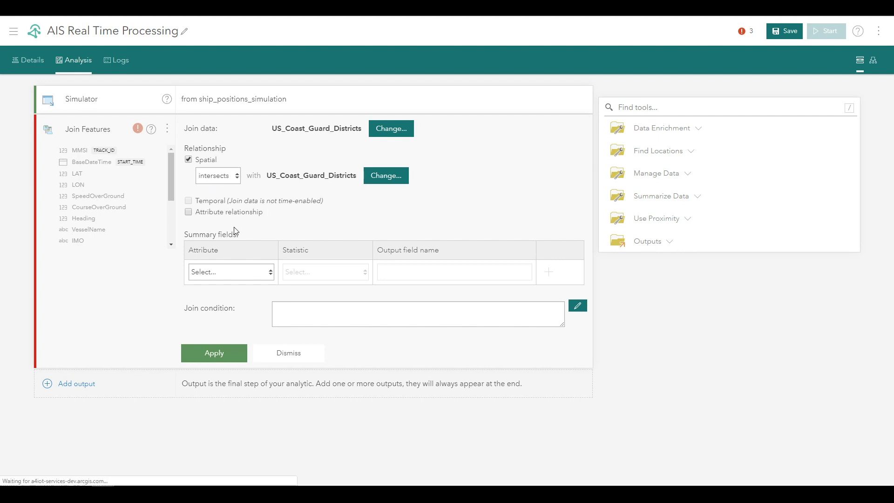
mouse_move(231, 240)
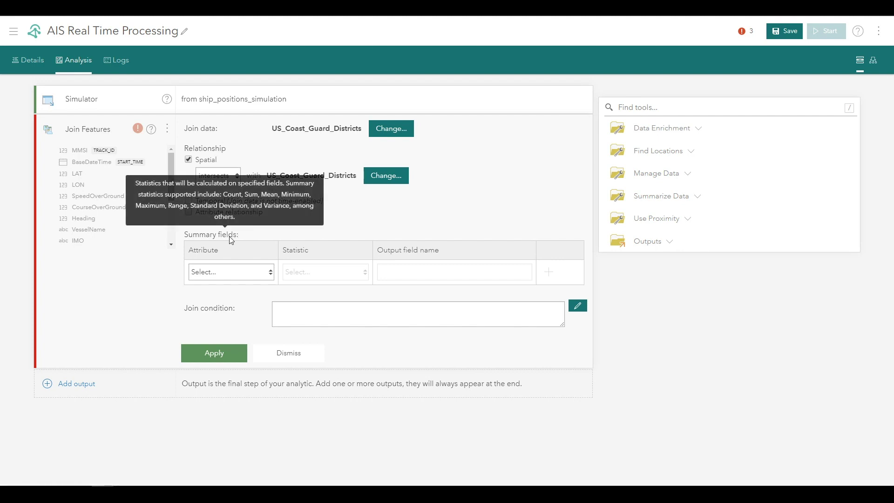
- Summarize DistrictNa with the Any statistic as field DistrictName, add it, and apply the join settings
click(258, 274)
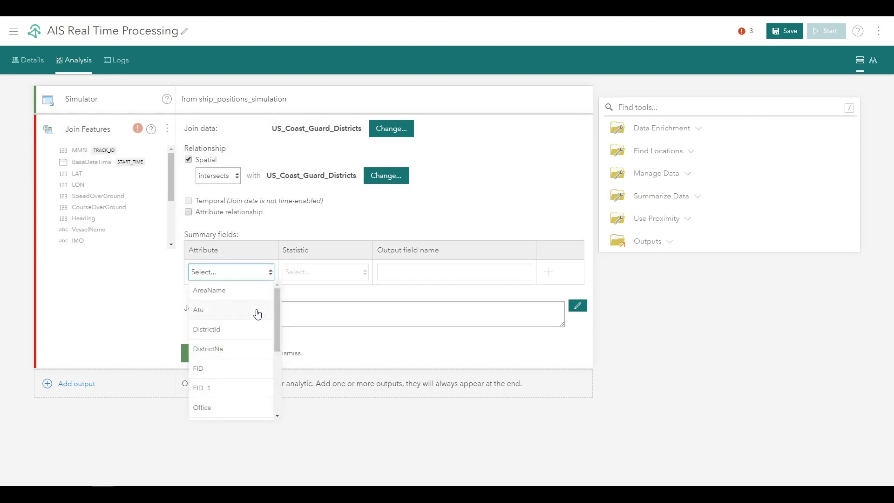
click(224, 357)
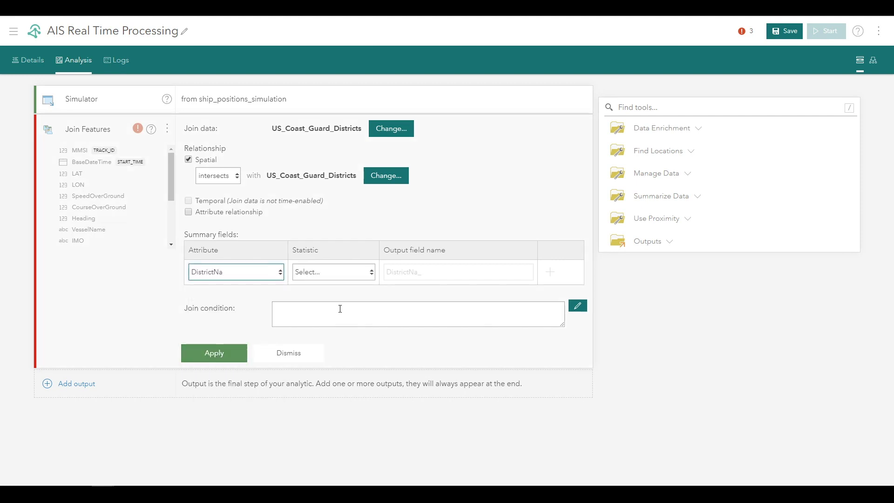
click(353, 278)
click(344, 295)
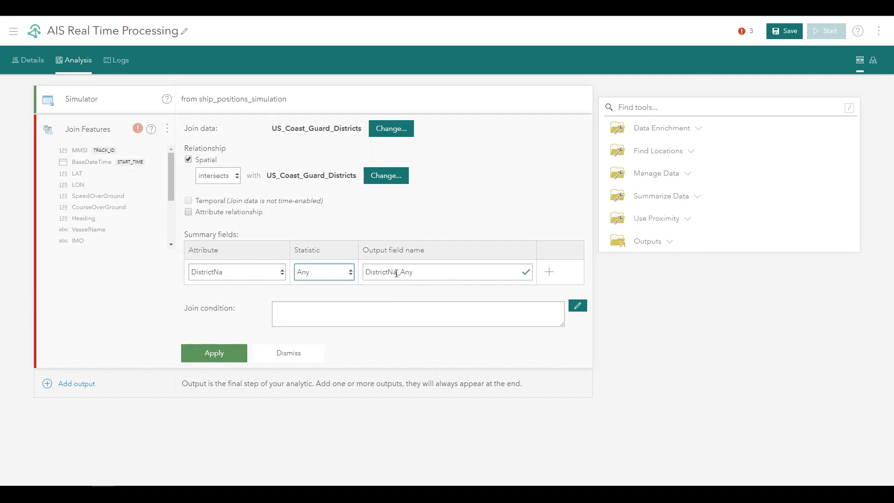
click(445, 271)
key(BackSpace)
key(BackSpace)
key(BackSpace)
key(BackSpace)
key(BackSpace)
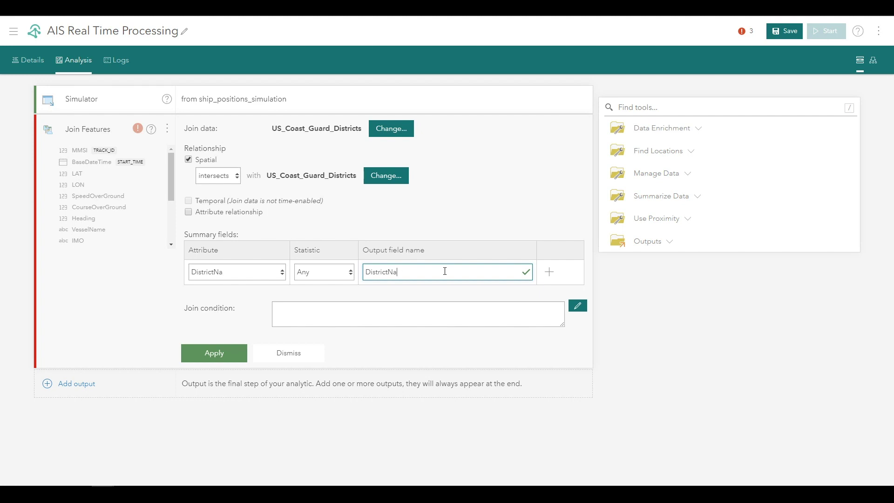
text(ame)
click(551, 273)
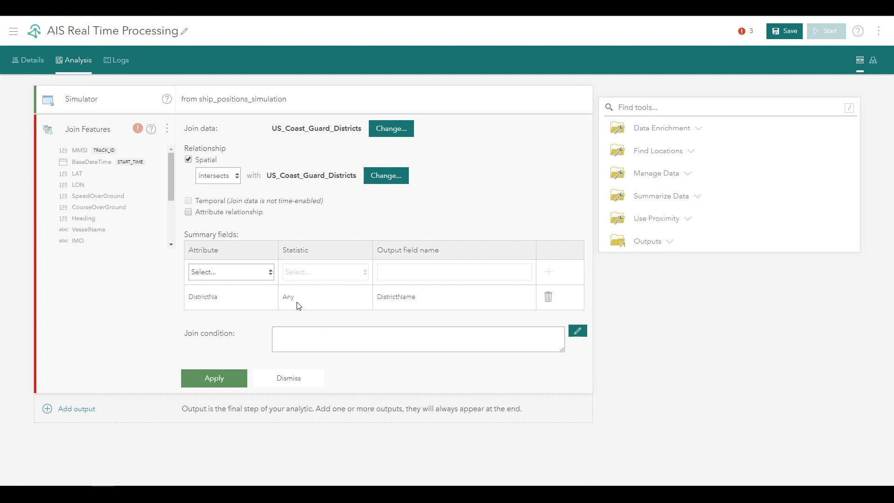
click(208, 382)
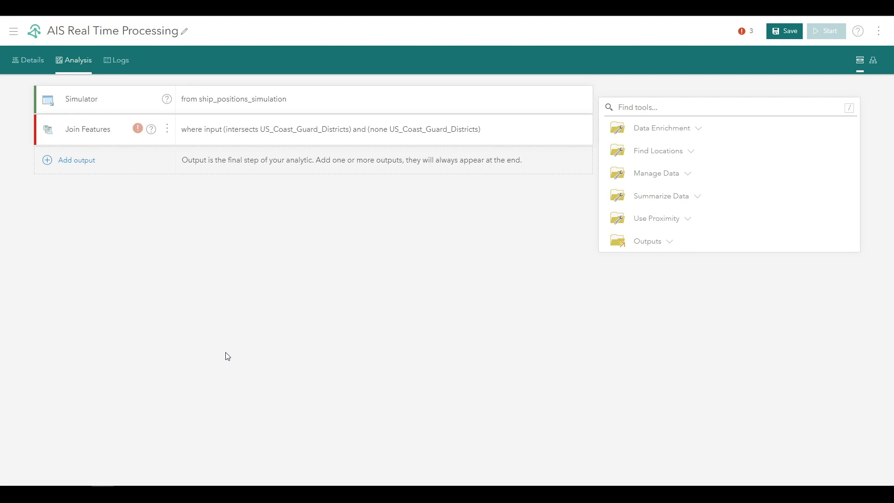
- Save the AIS Real Time Processing analytic, bringing the issue count down to 2
click(787, 31)
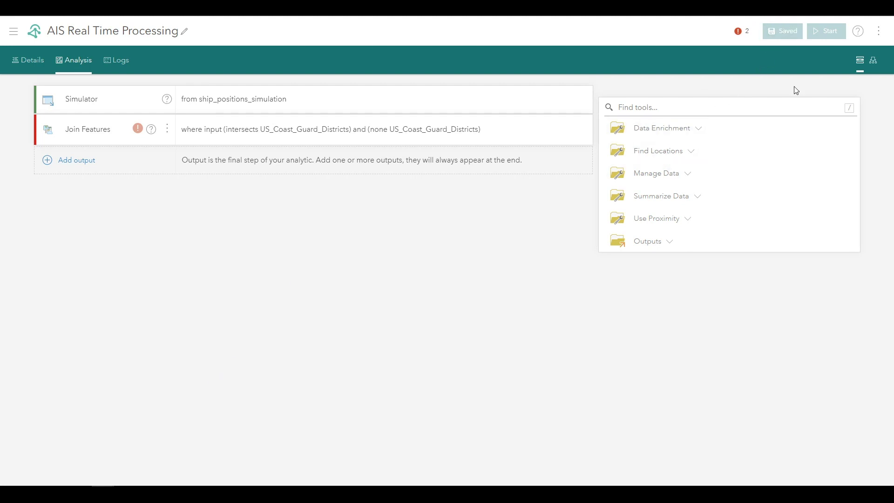
- Switch to model view and pan the graph: ship_positions_simulation and US_Coast_Guard_Districts feeding Join Features
click(873, 61)
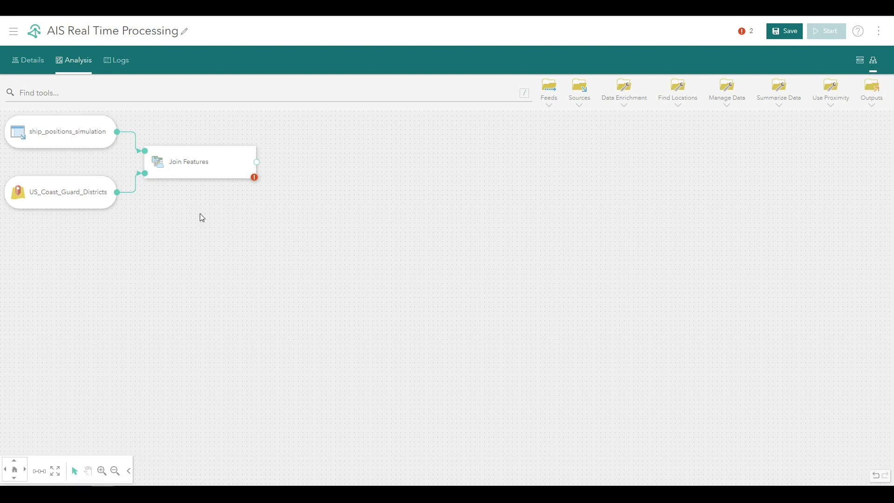
drag(202, 218, 249, 230)
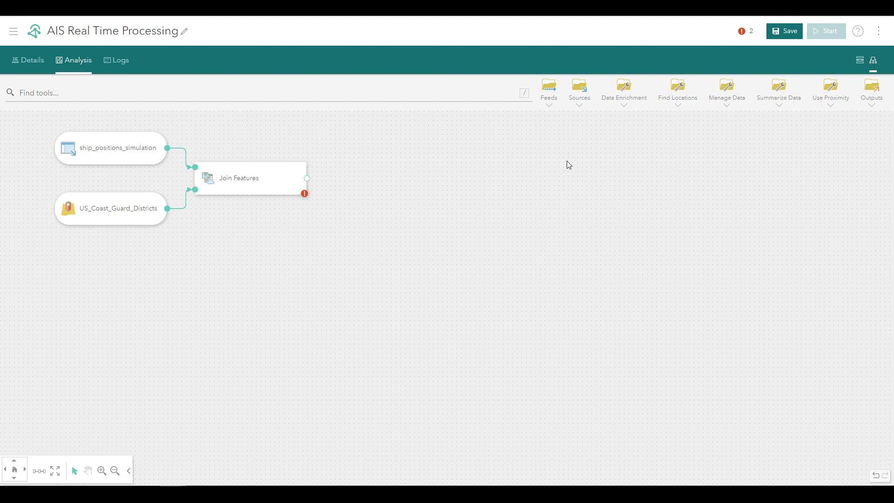
- Add a new feature layer output set to Keep Latest Feature, replacing existing features and schema
click(869, 100)
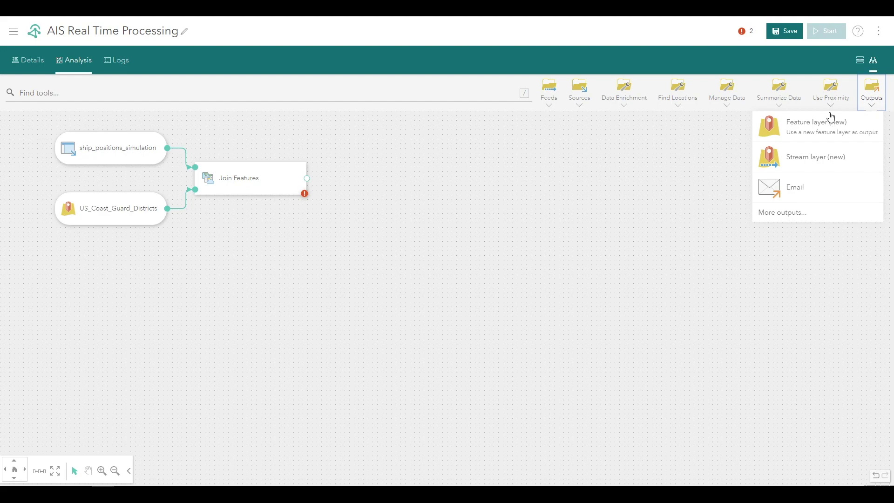
click(803, 134)
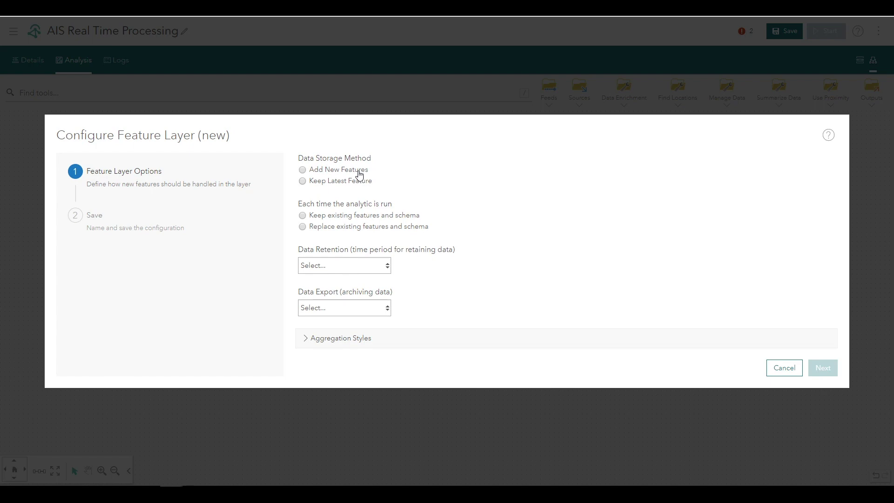
click(314, 188)
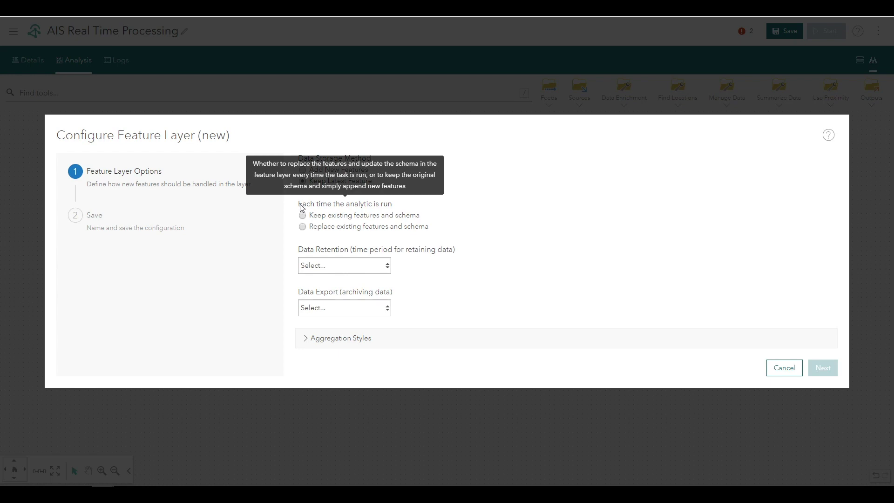
drag(298, 205, 402, 212)
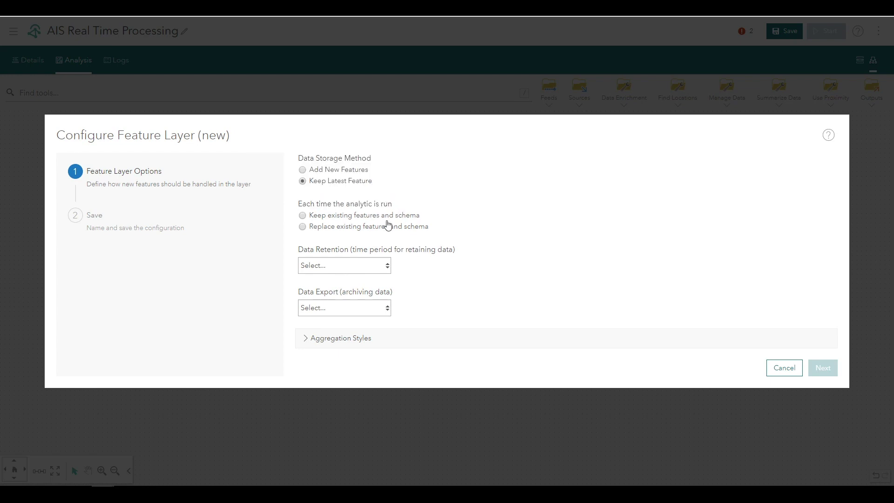
click(319, 229)
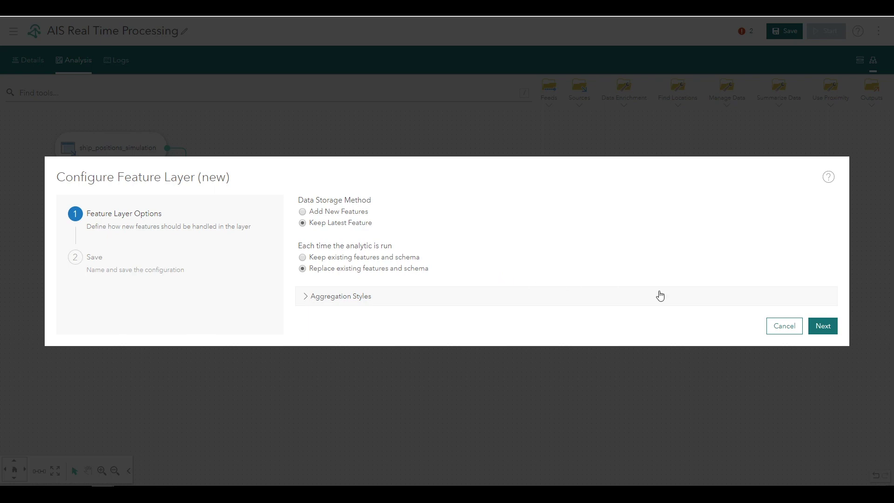
click(822, 326)
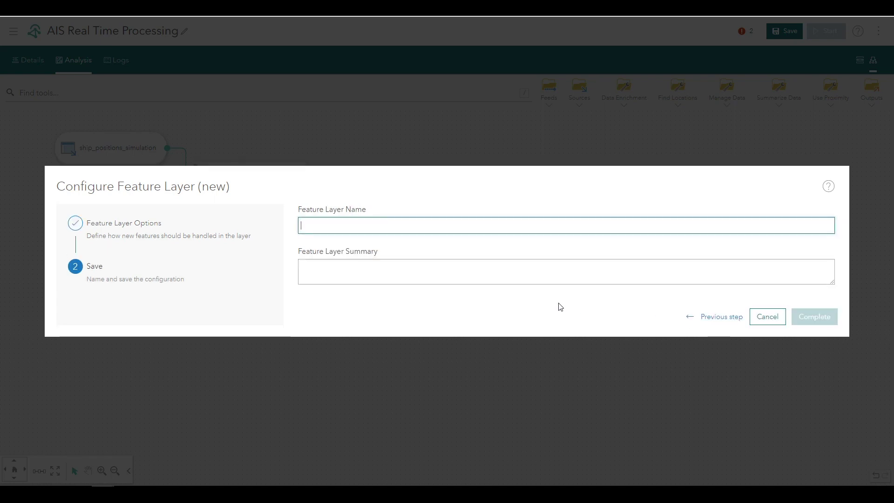
- Name the layer Shipping_Inside_USCG_Districts, summarize it as ship traffic inside USCG Districts, and complete
click(354, 225)
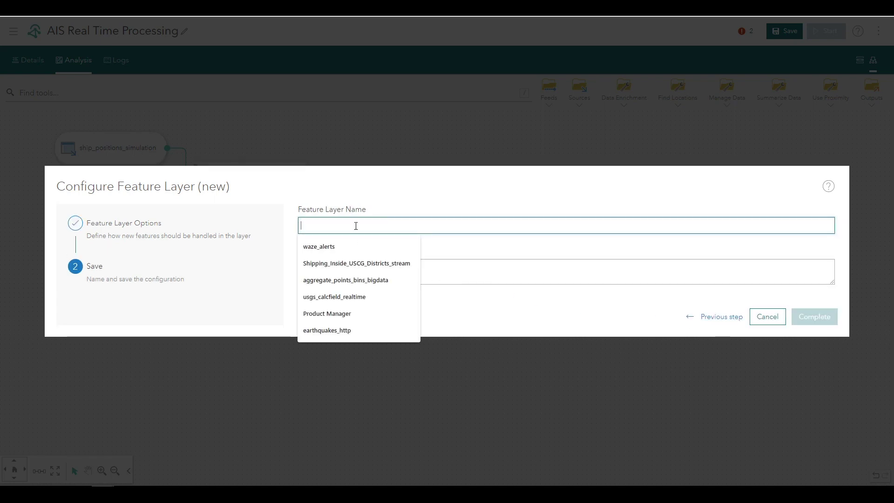
text(Shipping_Inside_USCG_Districts)
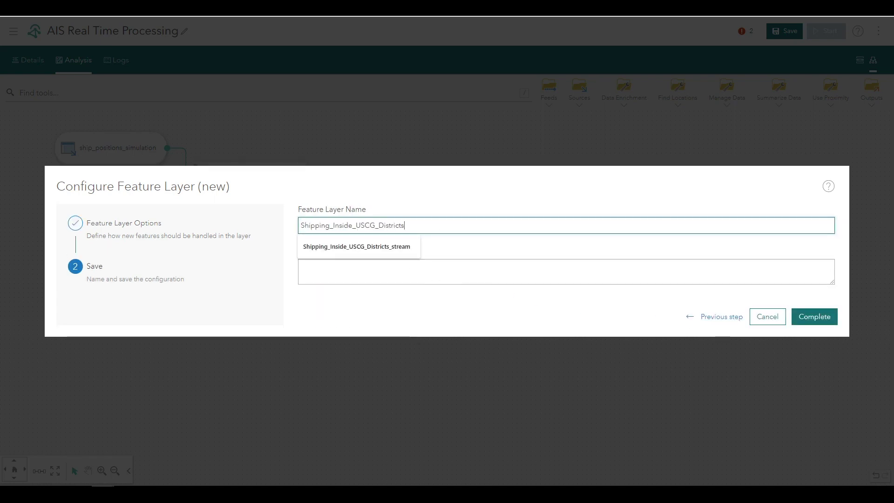
key(Tab)
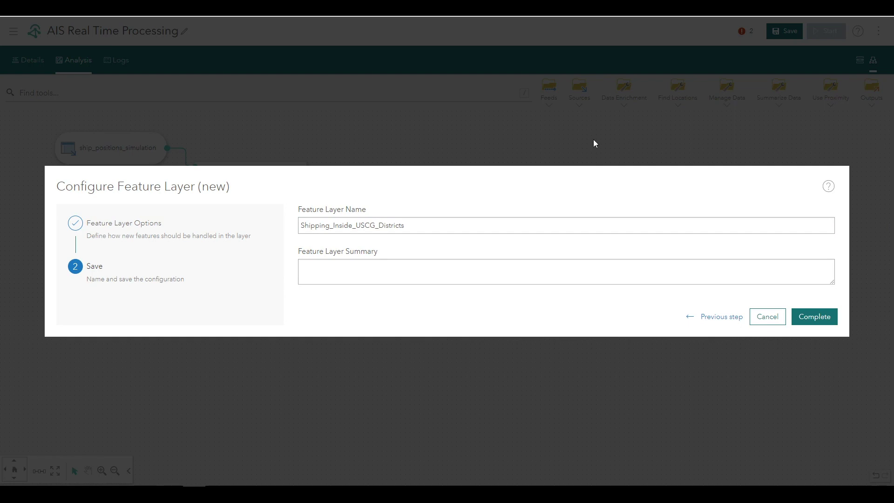
click(342, 270)
text(Ship traffic inside the U.S. Coast Guard Districts)
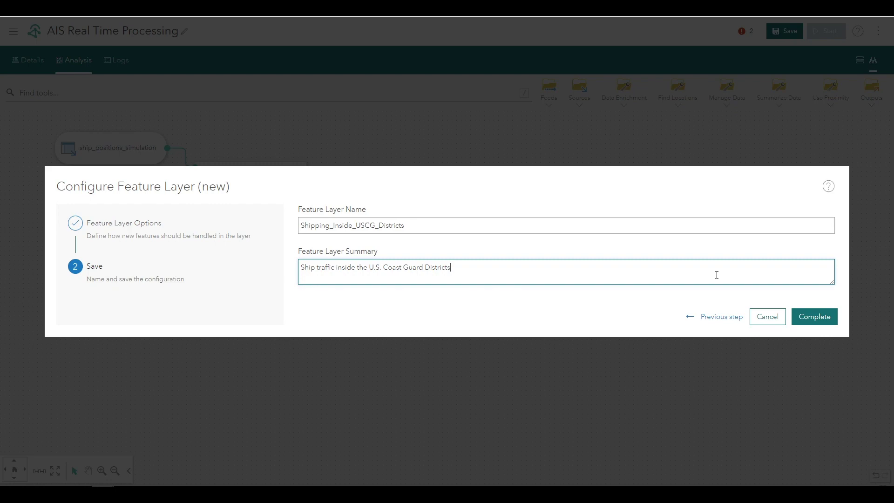
click(815, 320)
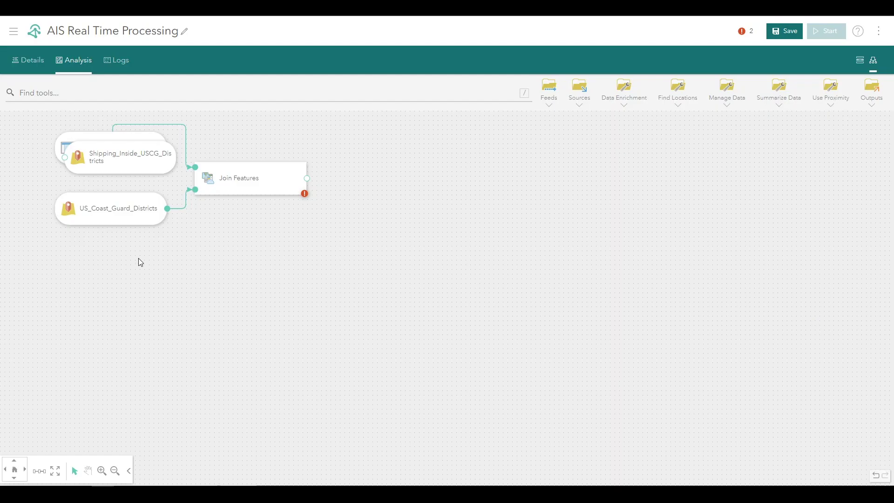
- Place the Shipping_Inside_USCG_Districts node right of Join Features, connect Join Features into it, and save
click(104, 162)
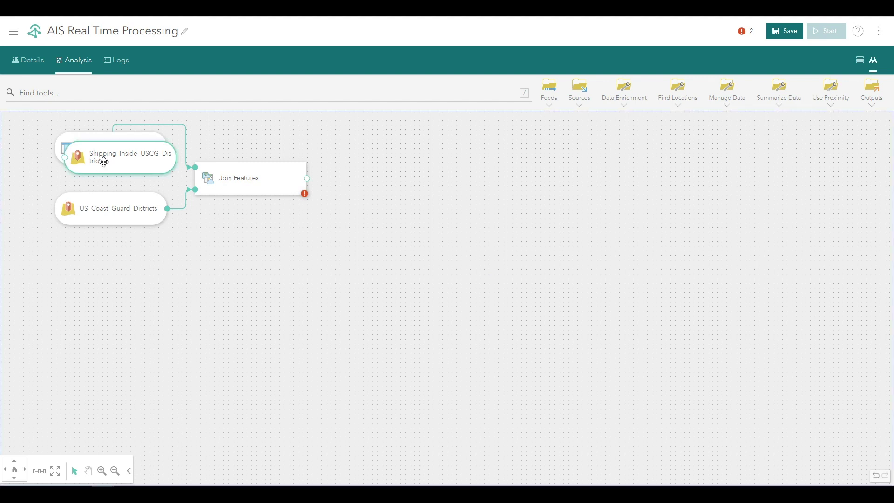
drag(103, 162, 395, 186)
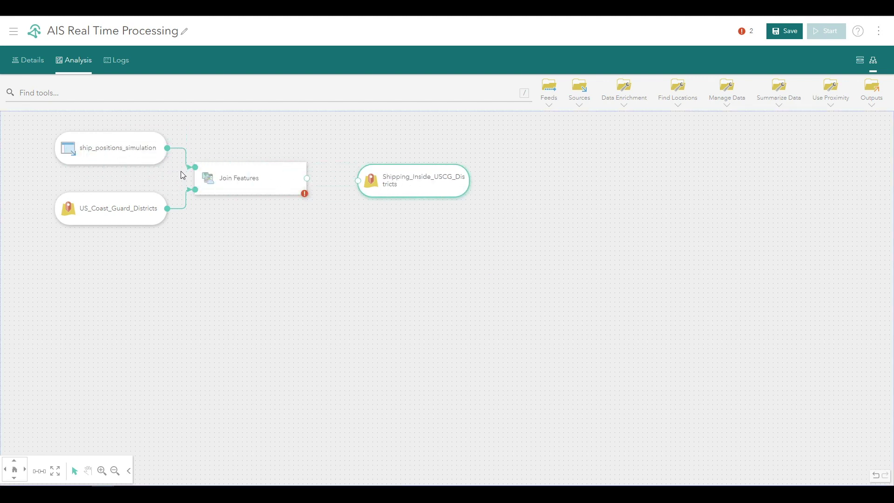
click(189, 197)
drag(306, 178, 350, 181)
drag(357, 180, 357, 180)
click(787, 34)
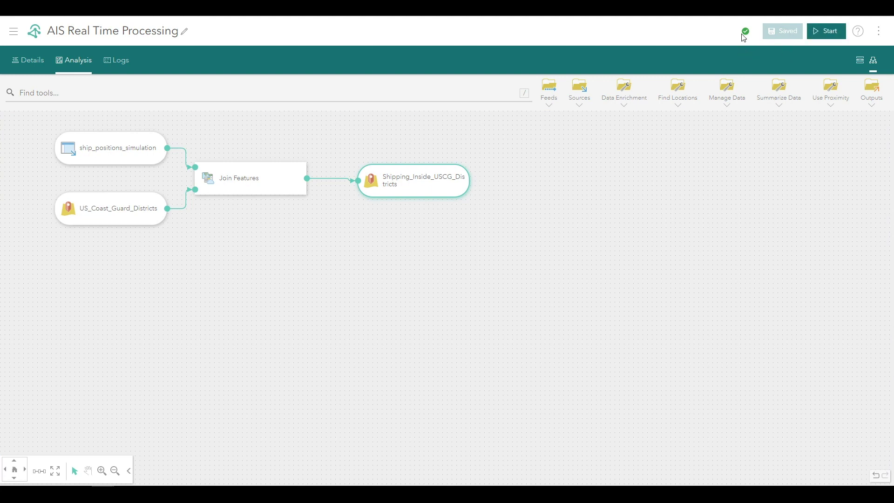
mouse_move(744, 37)
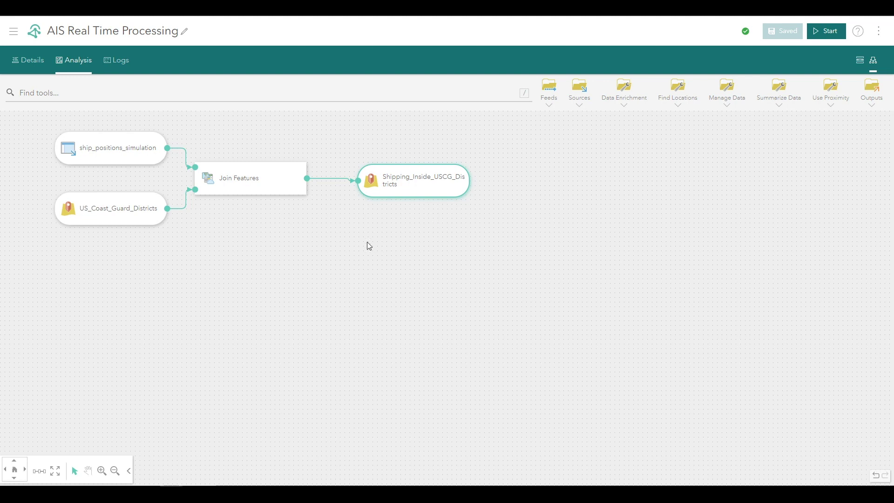
- Add a new stream layer output and advance its setup to the Save step
click(865, 106)
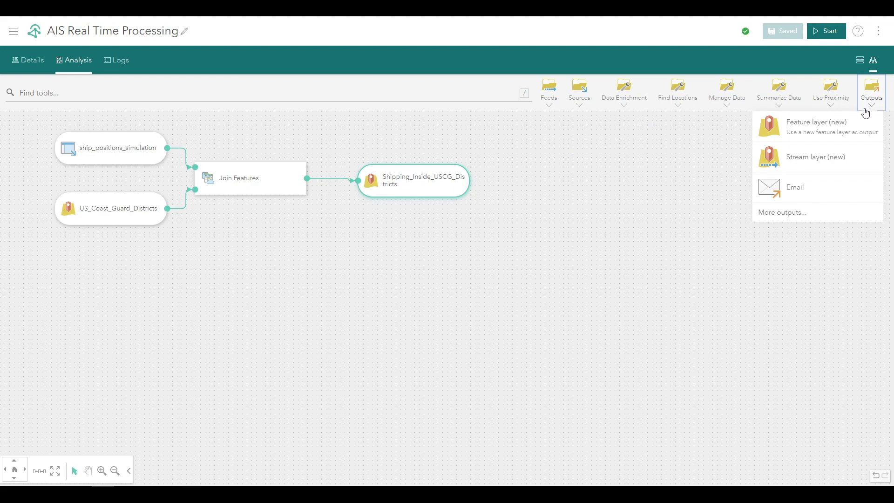
click(844, 163)
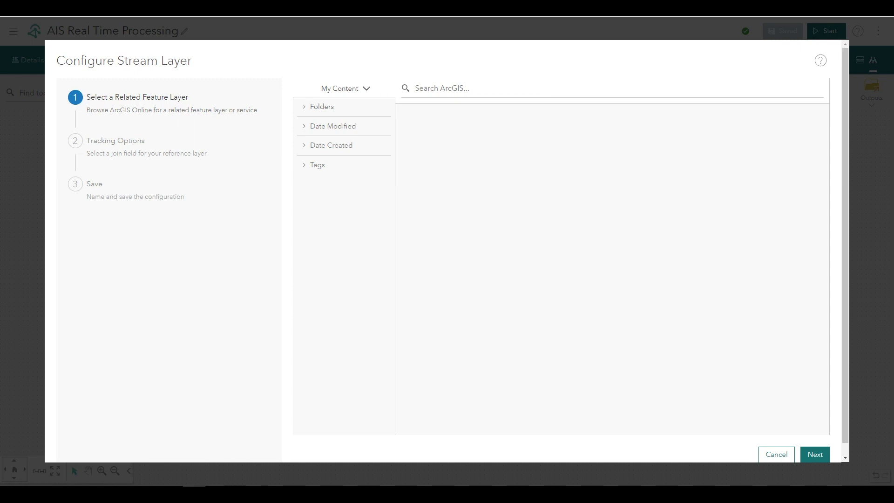
drag(190, 97, 88, 97)
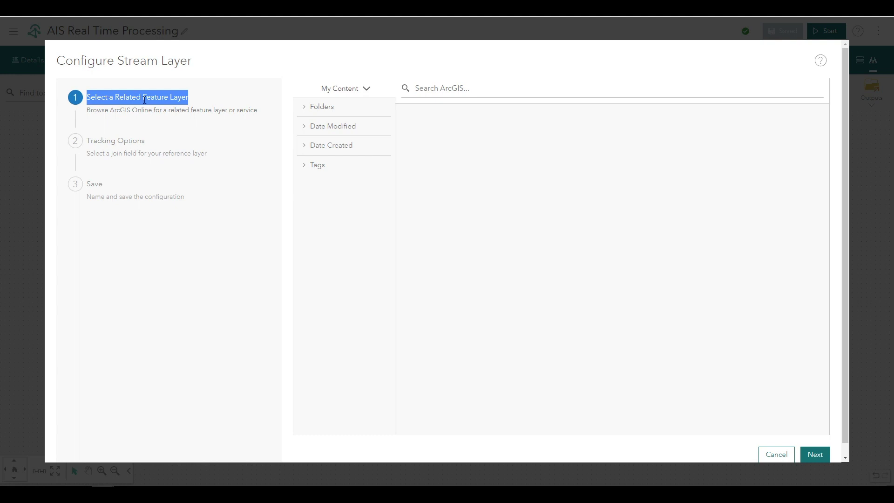
click(190, 107)
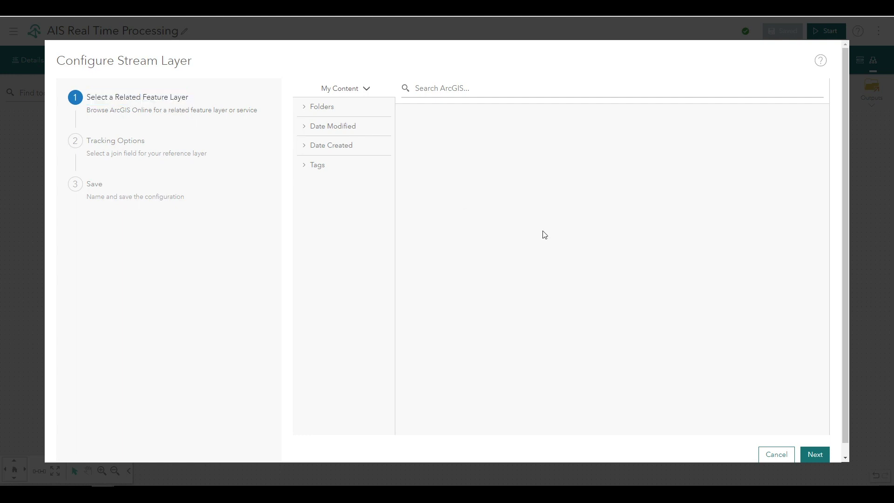
click(816, 456)
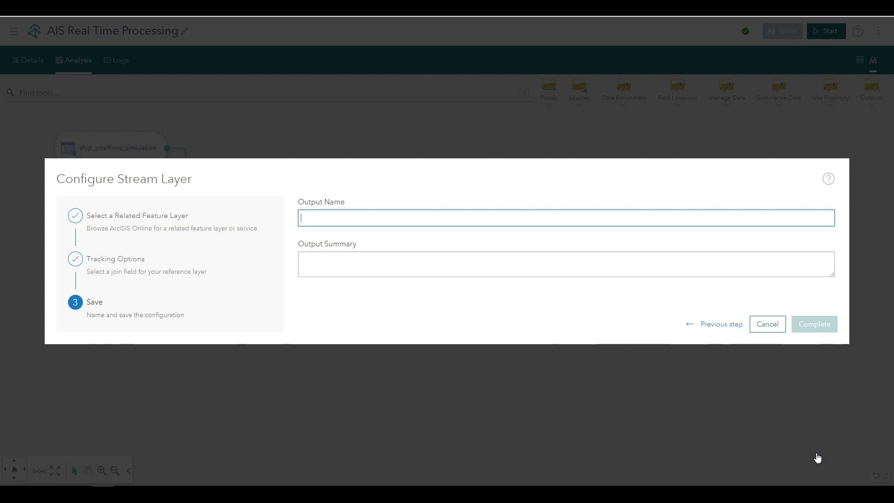
- Name the stream output Shipping_Inside_USCG_Districts_stream, paste its summary, and complete it
click(307, 217)
key(Down)
key(Down)
key(Return)
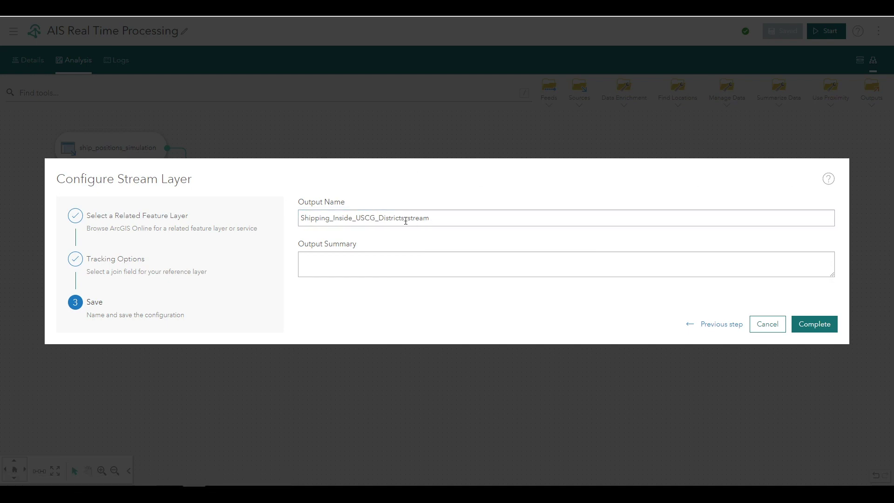
drag(405, 221, 439, 220)
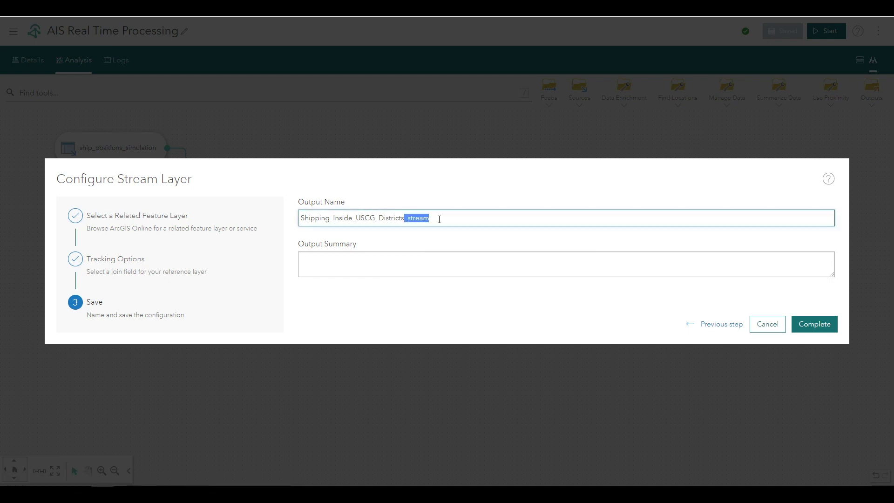
click(314, 268)
text(Ship traffic inside the U.S. Coast Guard Districts)
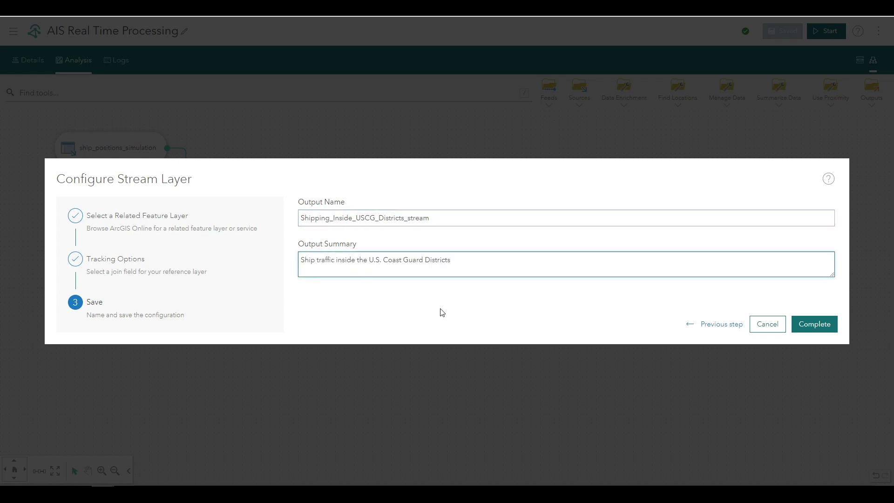
click(554, 323)
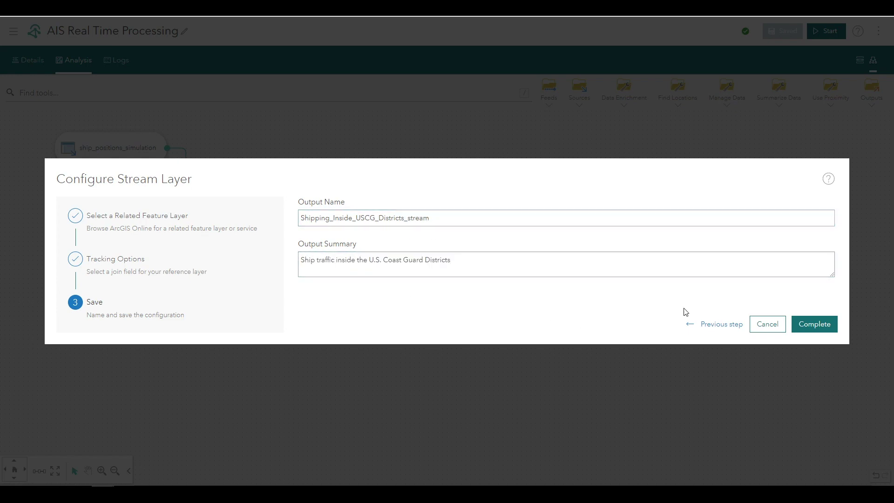
click(815, 324)
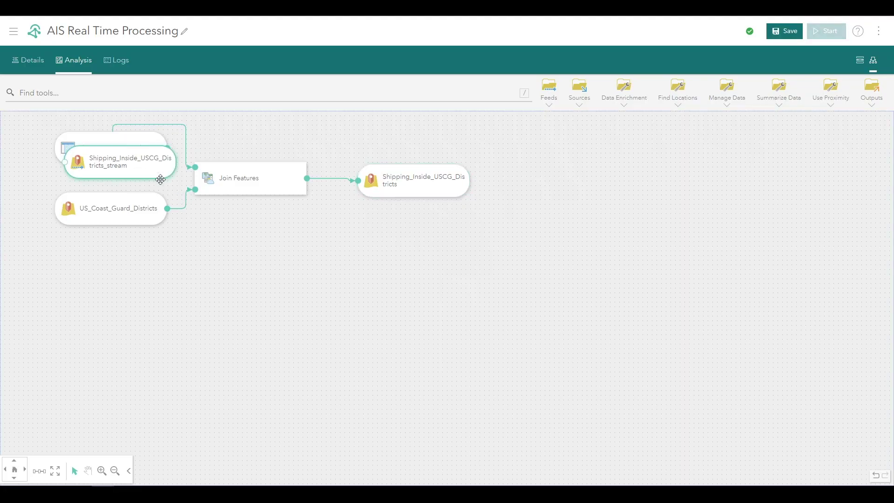
- Place the stream node below the feature layer output, connect Join Features to it, and save
drag(160, 180, 458, 254)
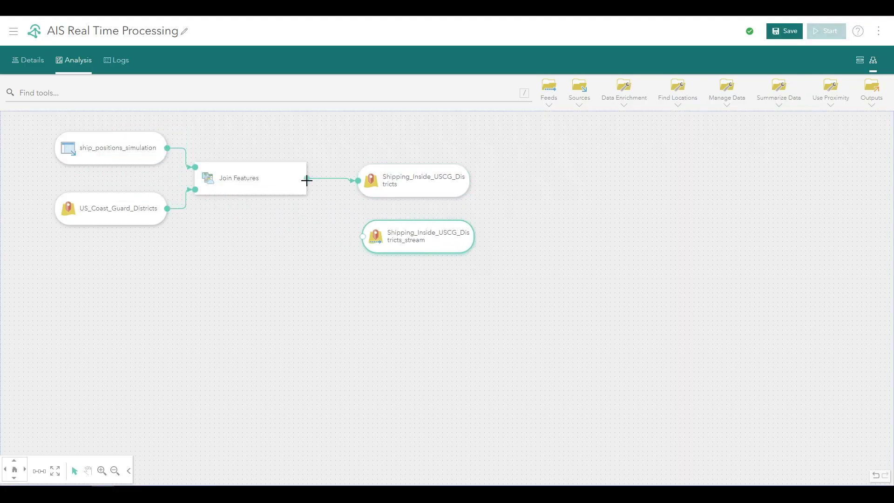
drag(307, 180, 363, 236)
click(783, 33)
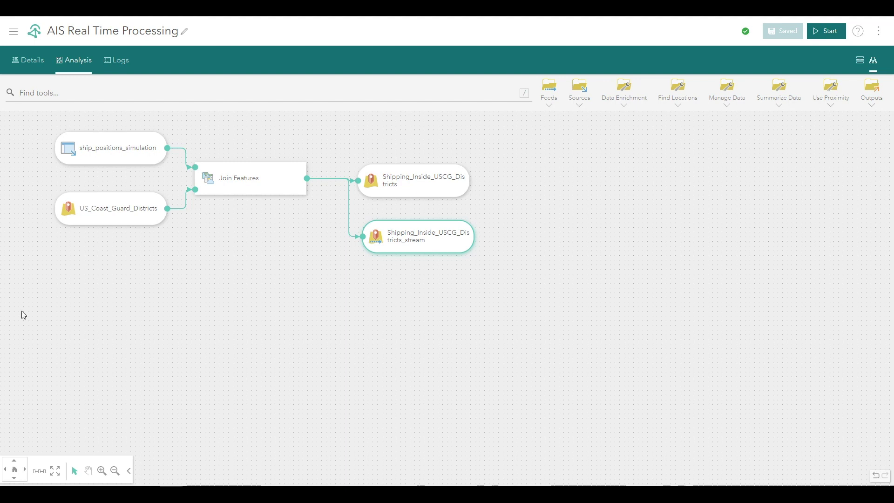
- Start the AIS Real Time Processing analytic and check Join Features and both output nodes
click(825, 33)
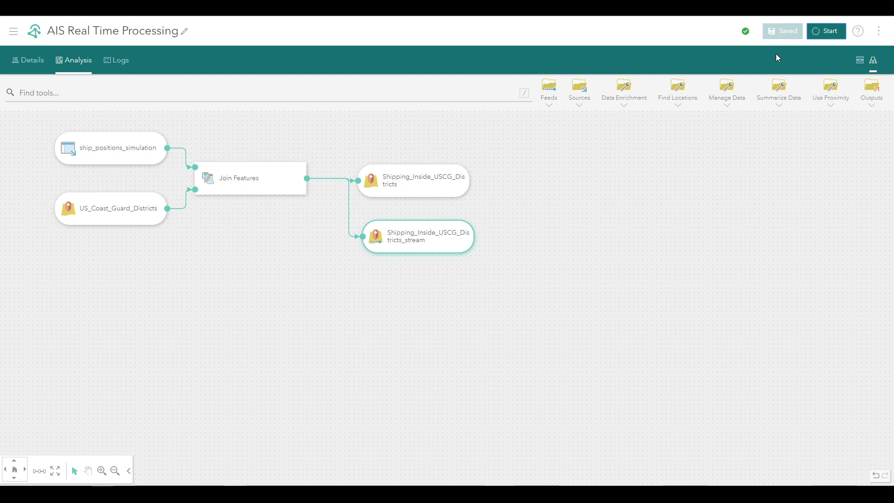
click(233, 186)
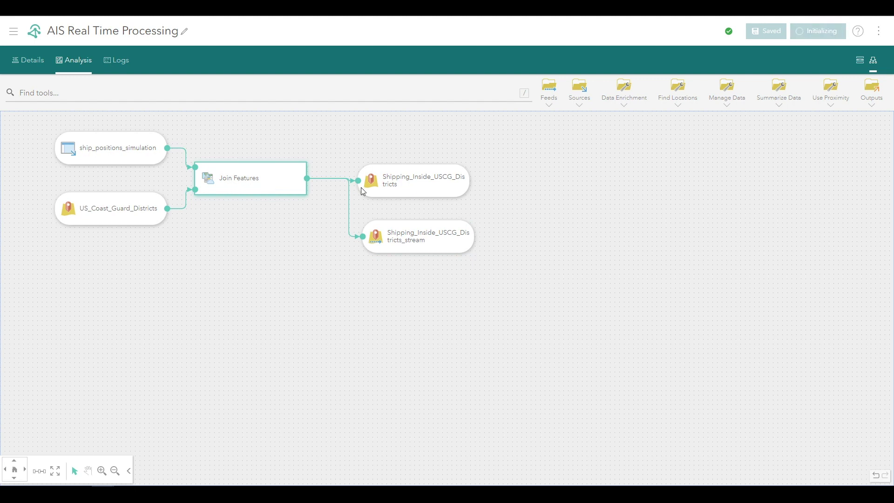
click(442, 181)
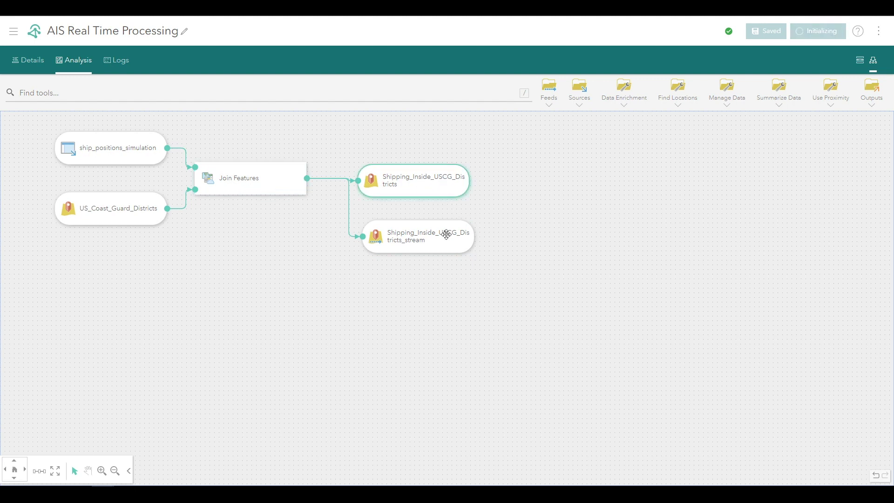
click(433, 241)
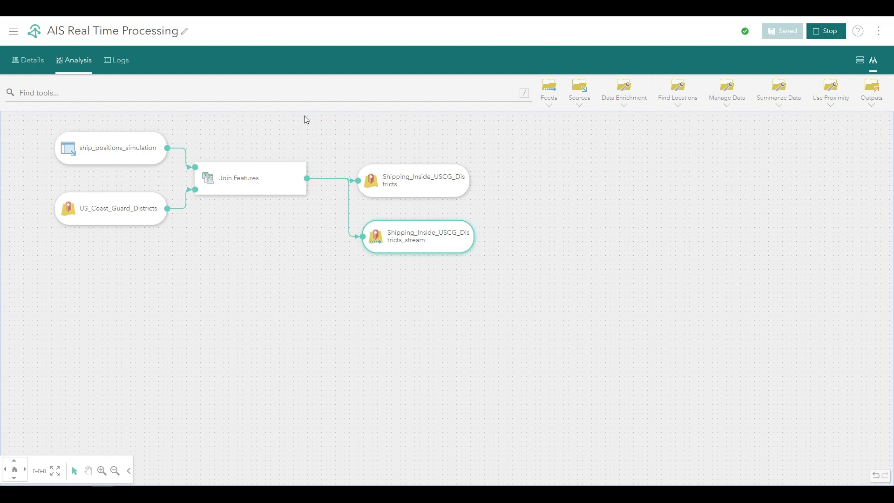
- Go to the Real-Time analytics list and open AIS Real Time Processing for editing
click(14, 31)
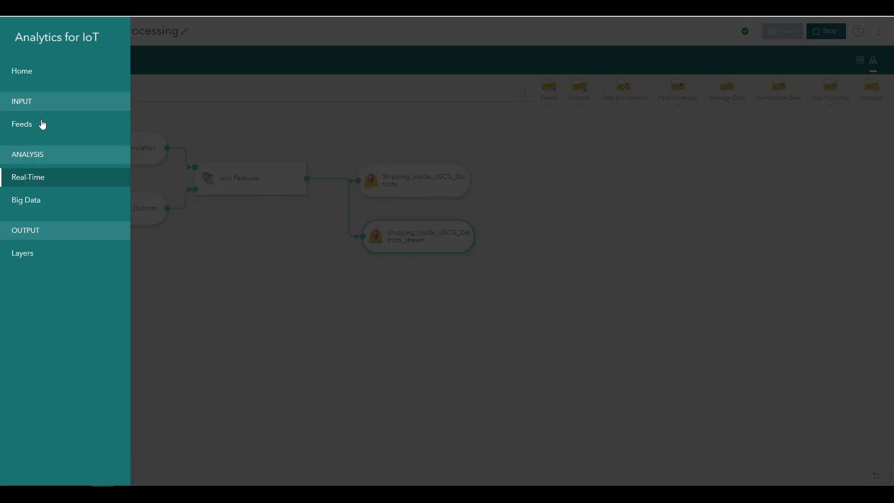
click(51, 124)
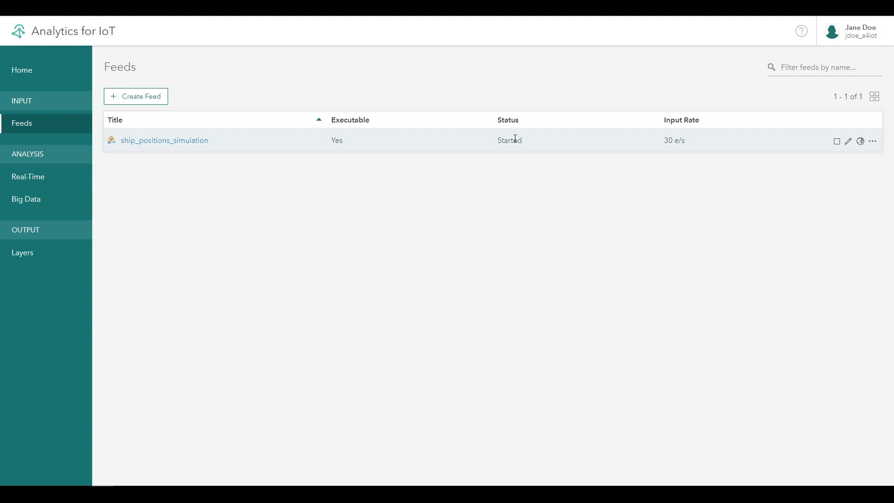
click(47, 180)
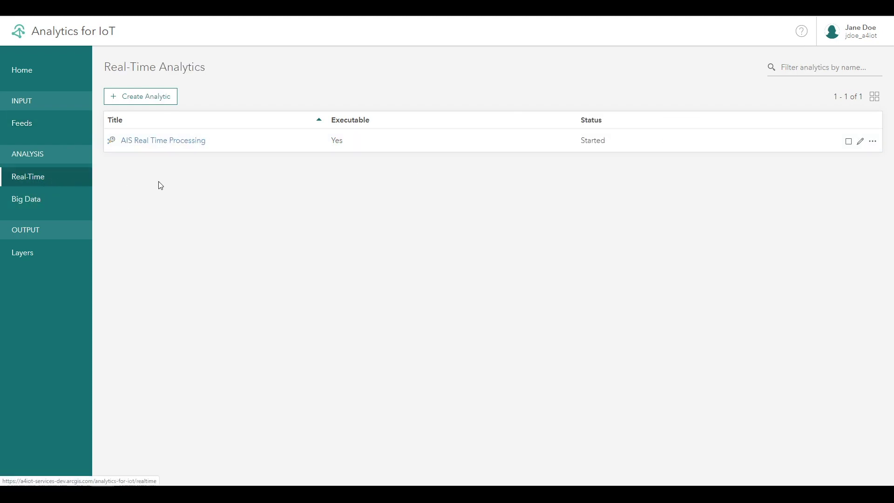
click(859, 141)
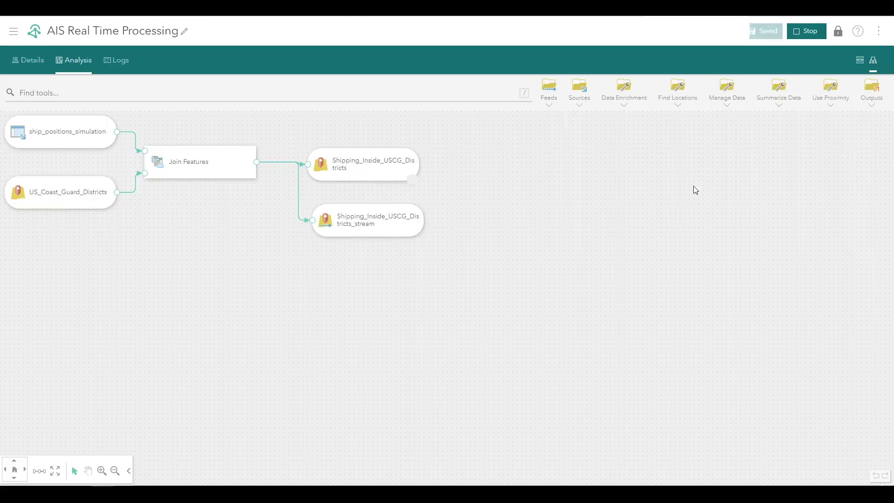
- Open the Shipping_Inside_USCG_Districts output layer in the Map Viewer from its context menu
click(361, 164)
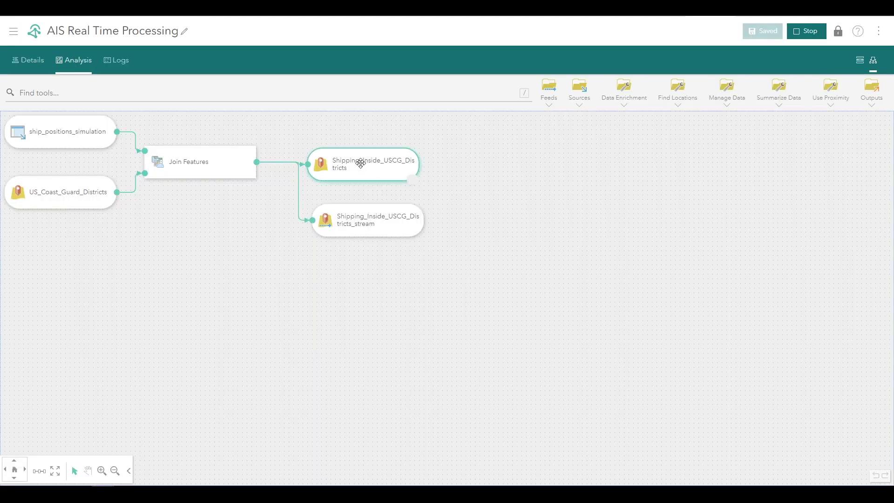
right_click(360, 163)
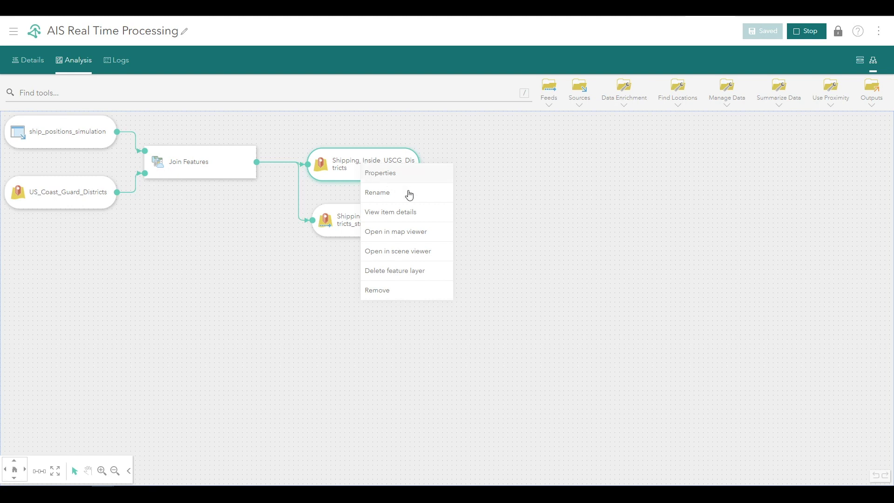
click(393, 232)
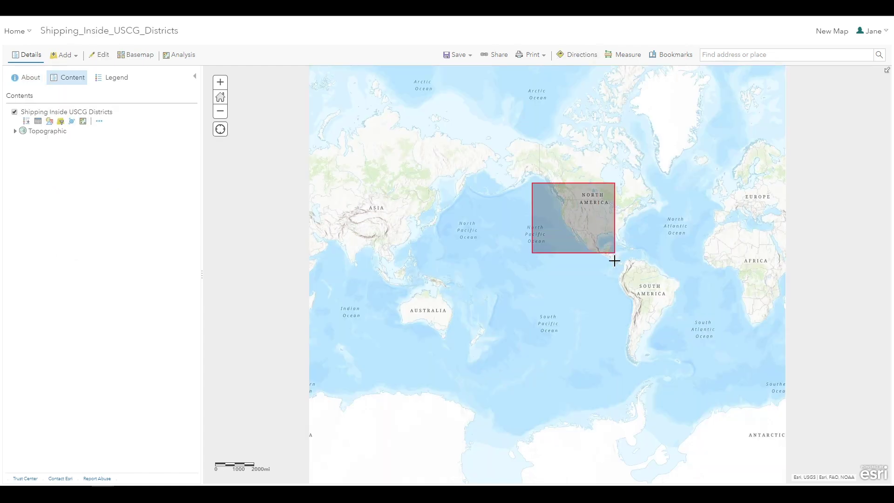
- Zoom into western North America and switch the basemap to Dark Gray Canvas
drag(614, 261, 614, 261)
click(139, 55)
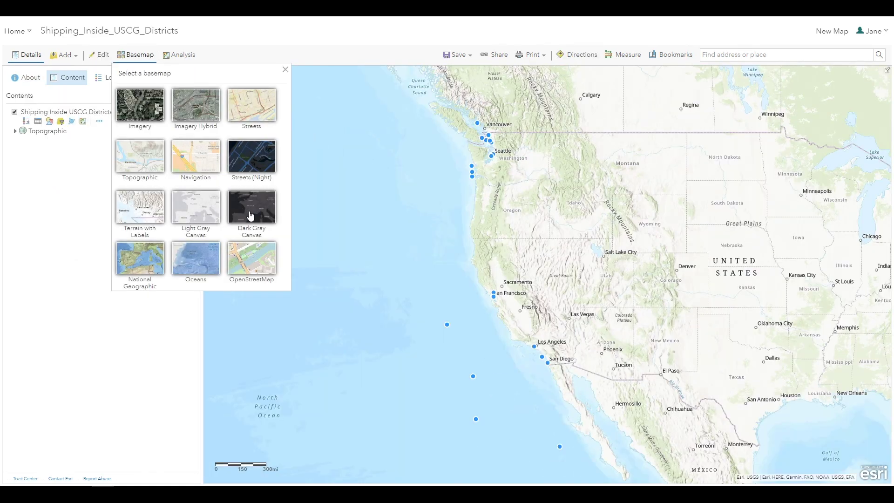
click(250, 215)
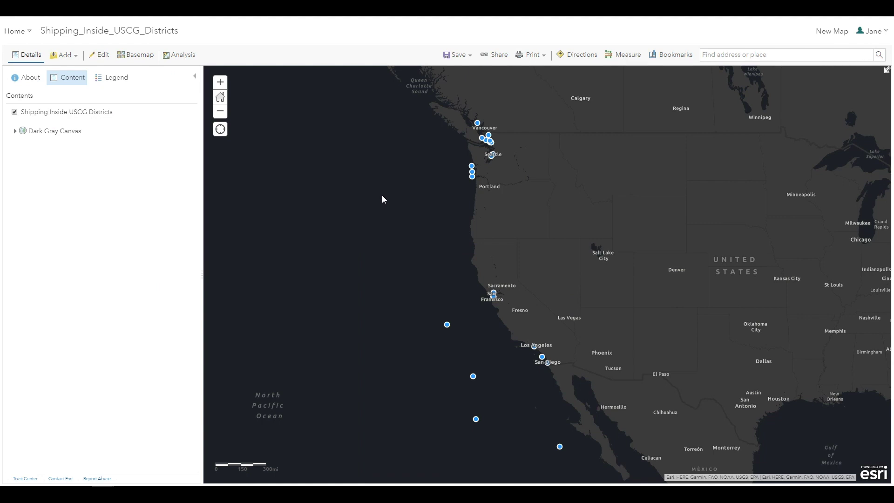
- Add the US Coast Guard Districts layer from its pasted web service URL
click(65, 55)
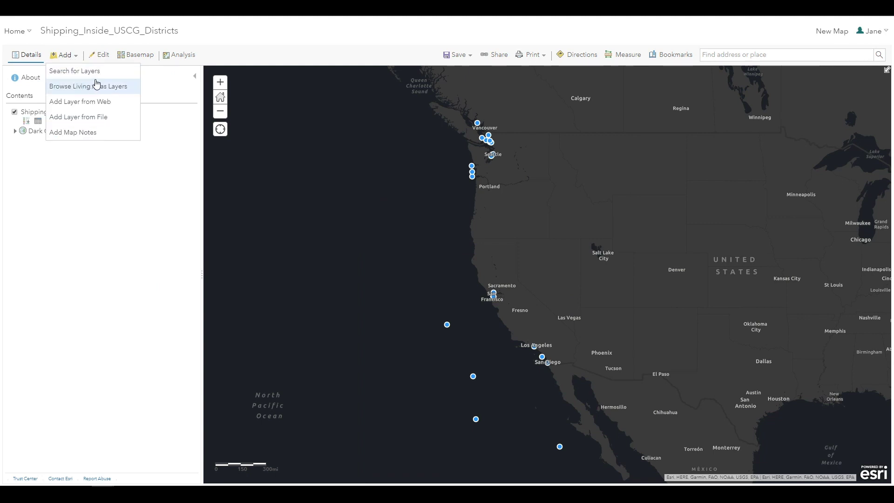
click(110, 103)
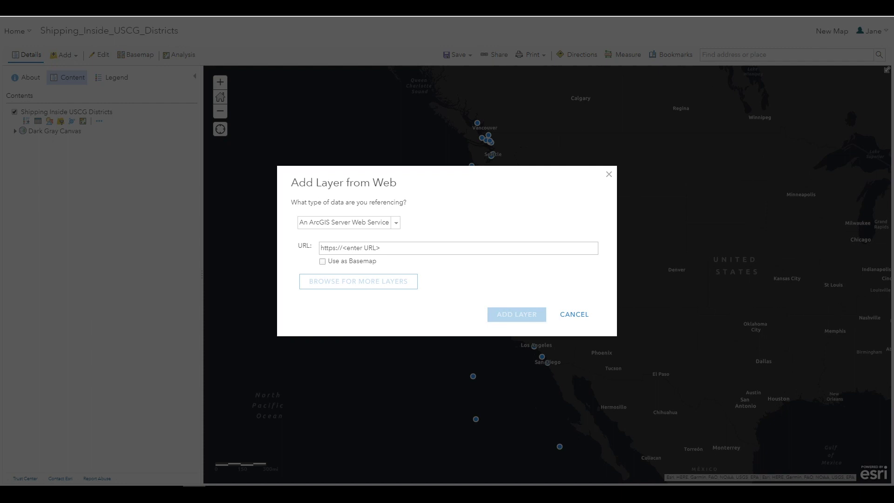
click(383, 246)
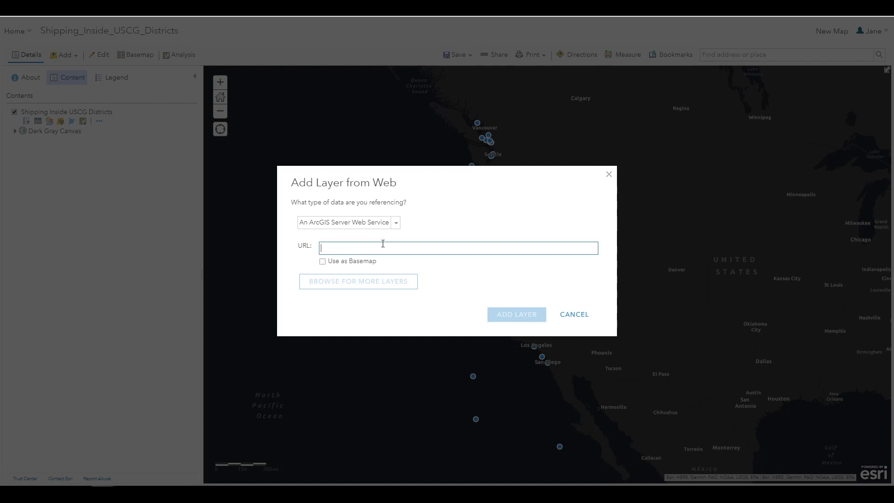
key(ctrl+v)
click(518, 314)
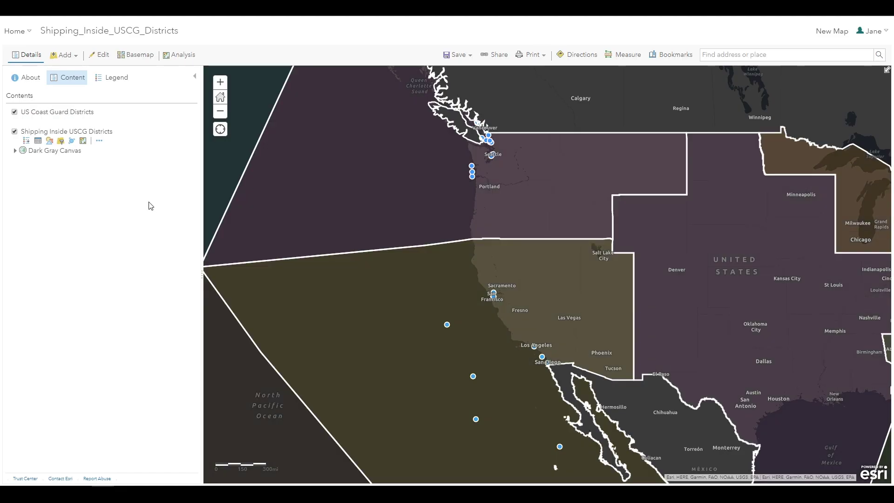
- Move the districts layer below the ships and confirm ships 3EOJ9 (District 13) and H9ZJ (District 11)
drag(8, 113, 11, 147)
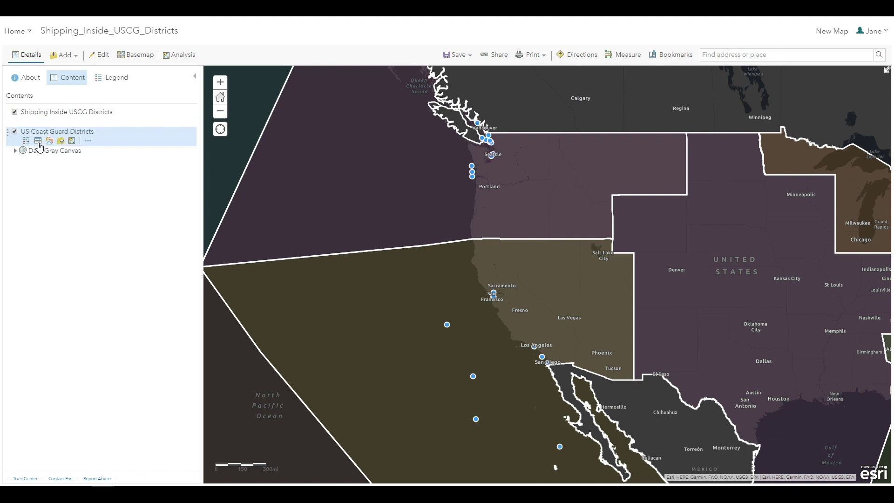
scroll(452, 287, up, 1)
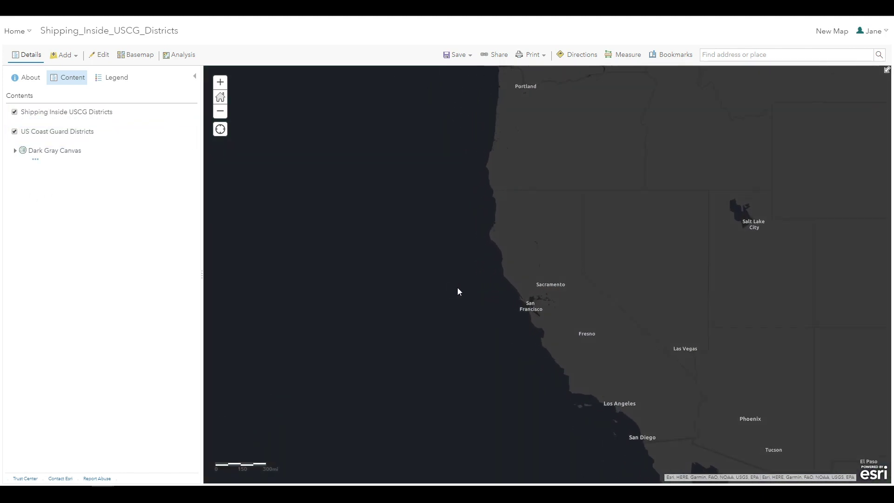
click(508, 157)
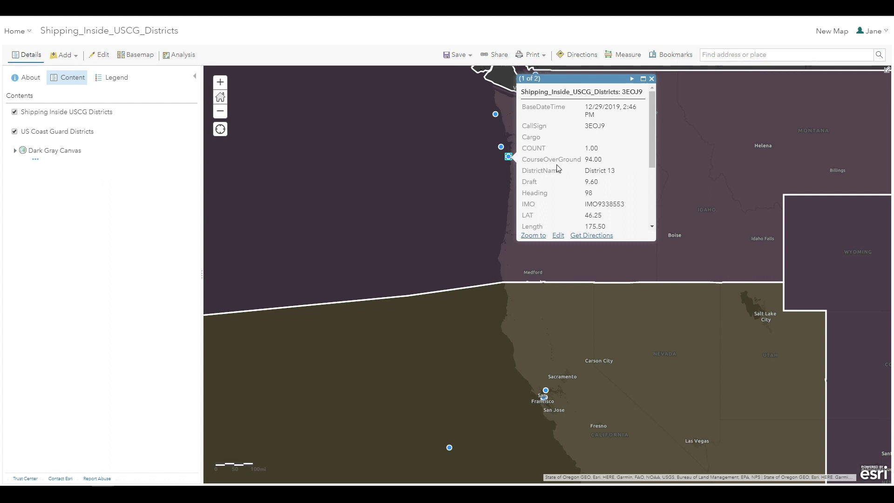
drag(618, 173, 586, 172)
click(449, 447)
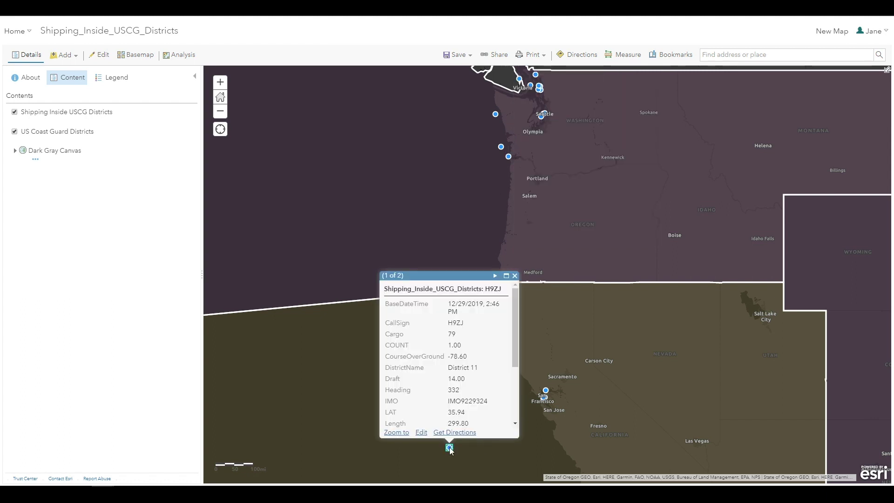
drag(480, 368, 445, 367)
click(514, 276)
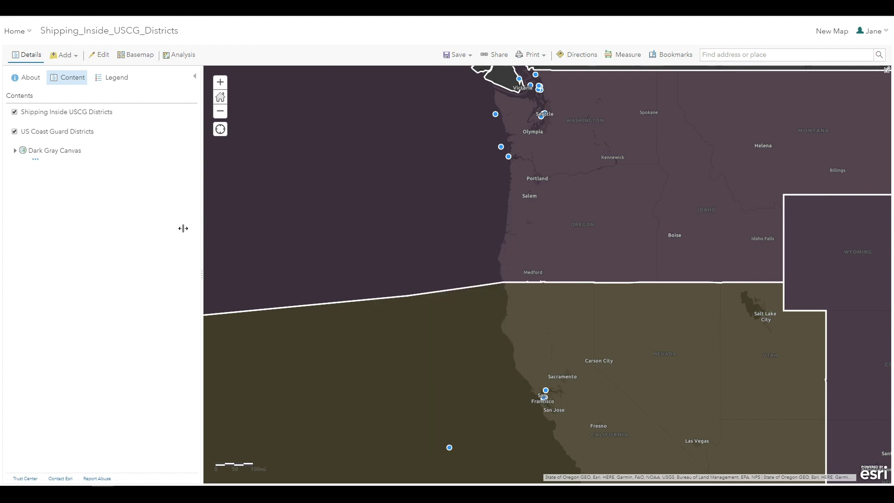
- Add Shipping_Inside_USCG_Districts_stream from My Content, then return to the layer list
click(71, 56)
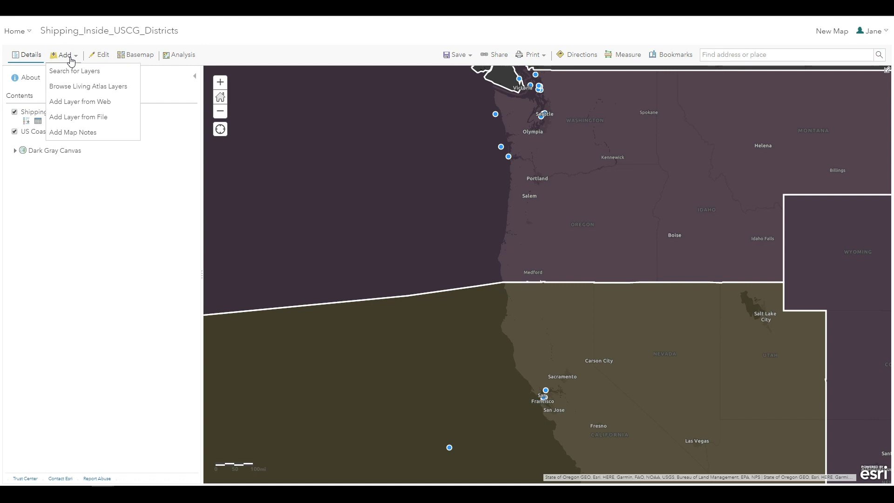
click(91, 77)
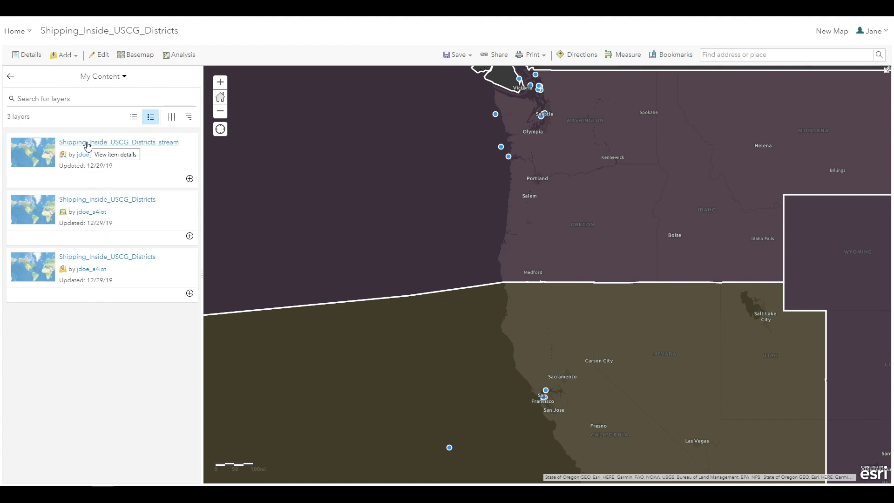
click(189, 179)
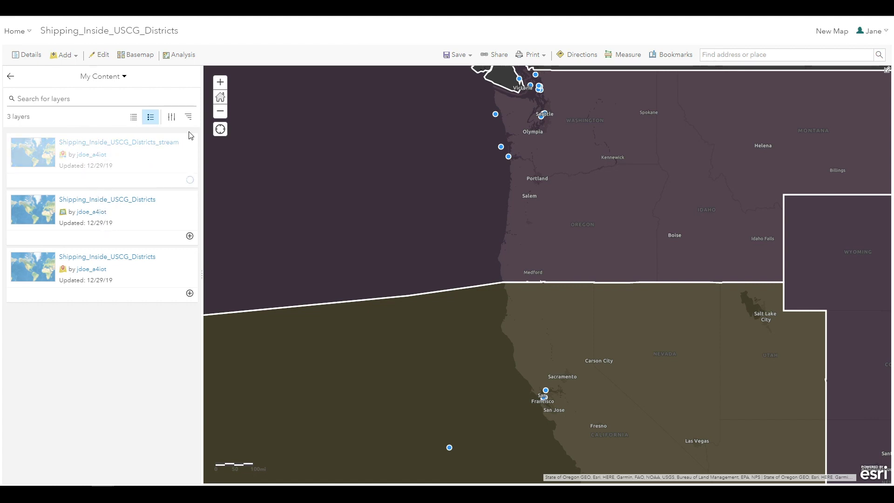
click(27, 58)
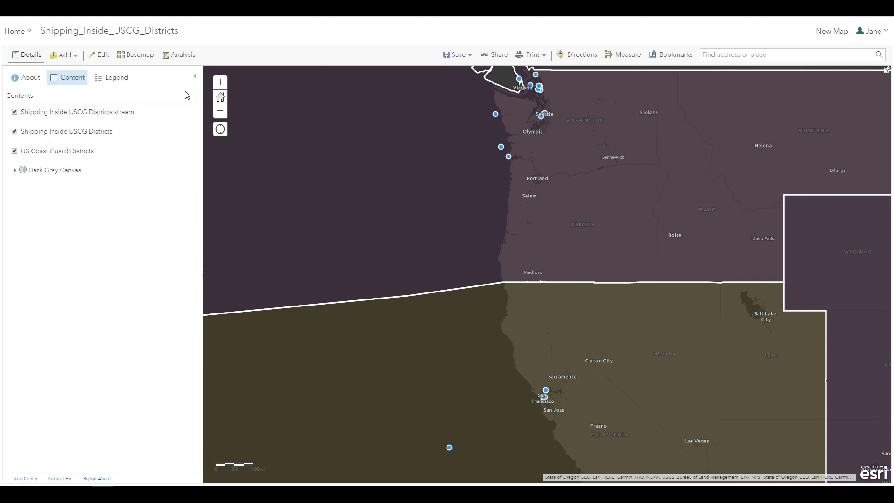
- Hide Shipping Inside USCG Districts and verify stream vessel COLUMBIAN STAR reports District 13
click(15, 134)
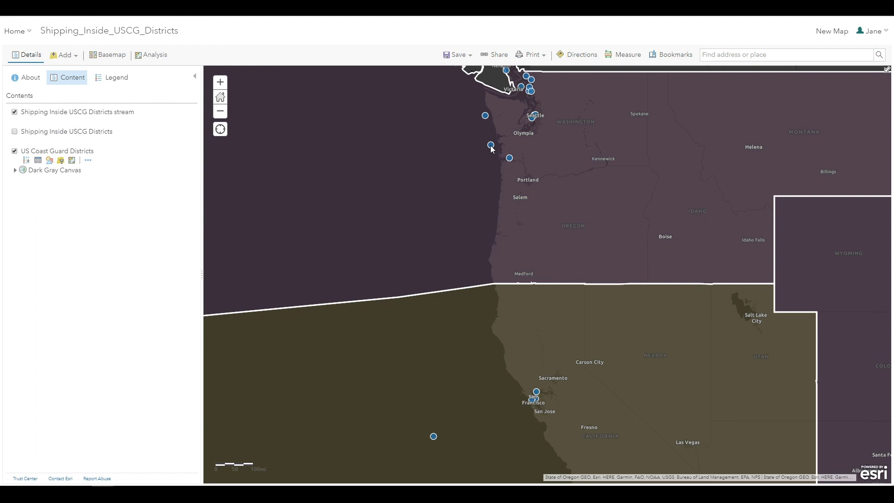
click(491, 145)
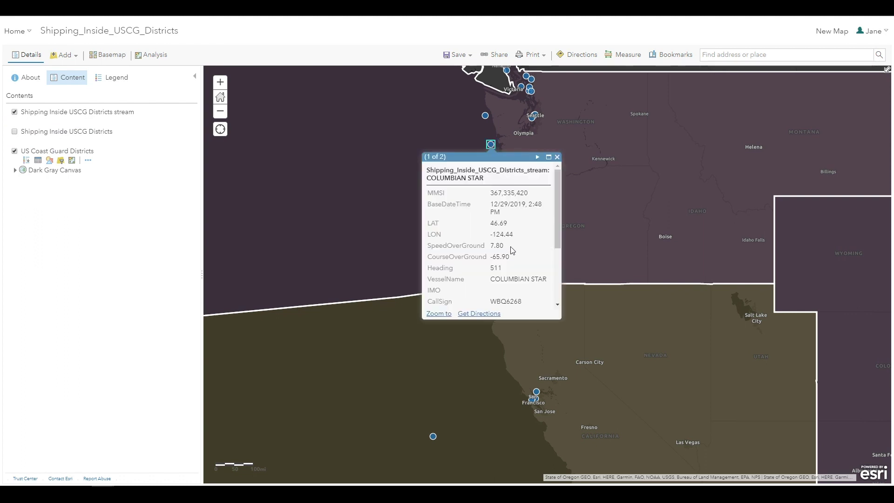
scroll(514, 256, down, 2)
drag(521, 293, 492, 294)
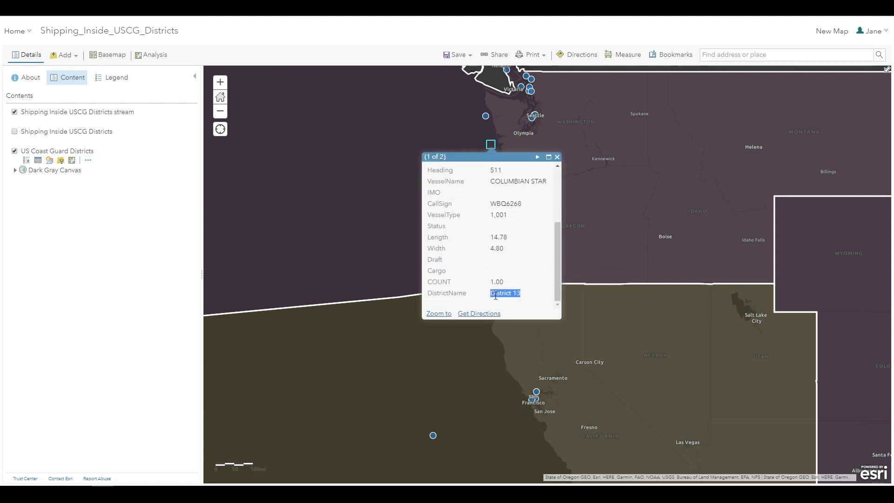
click(557, 157)
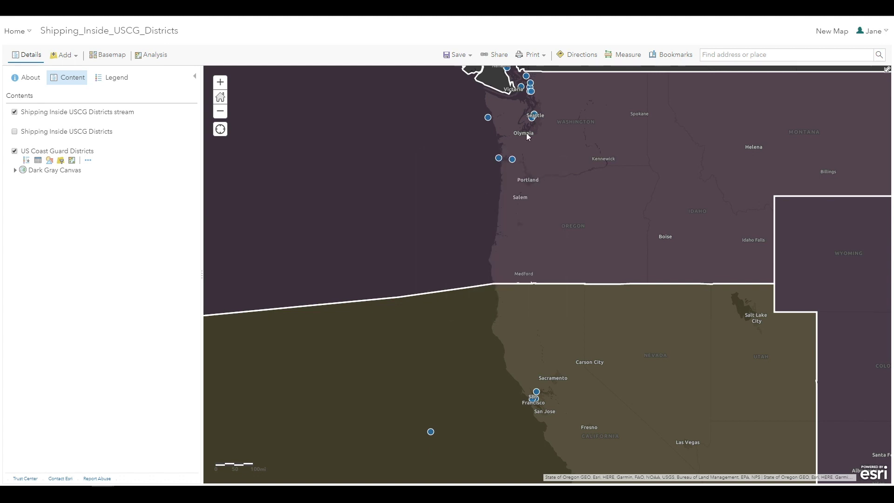